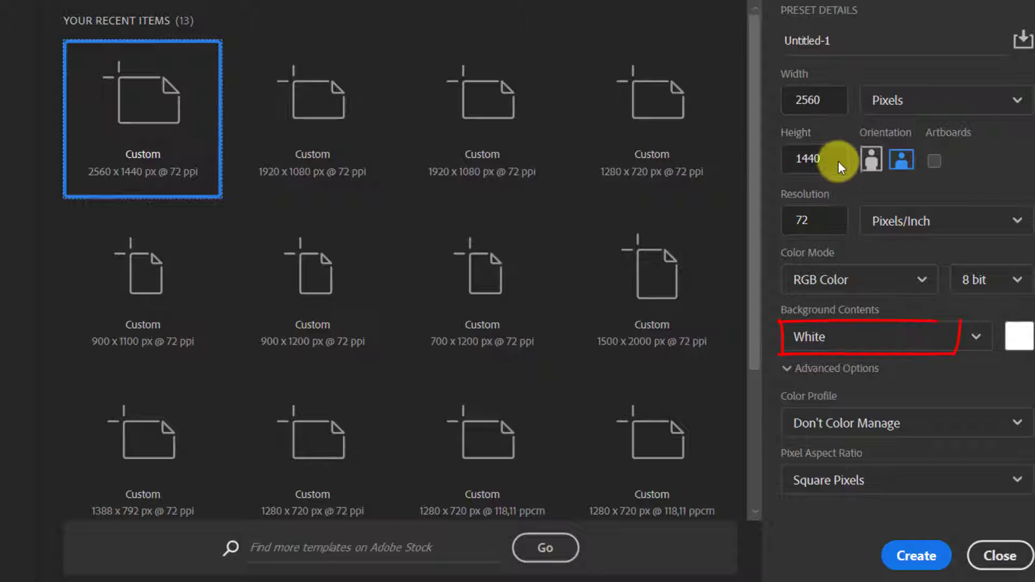
Create a 2560 x 1440 px RGB document at 72 pixels/inch with a white background.
click(913, 555)
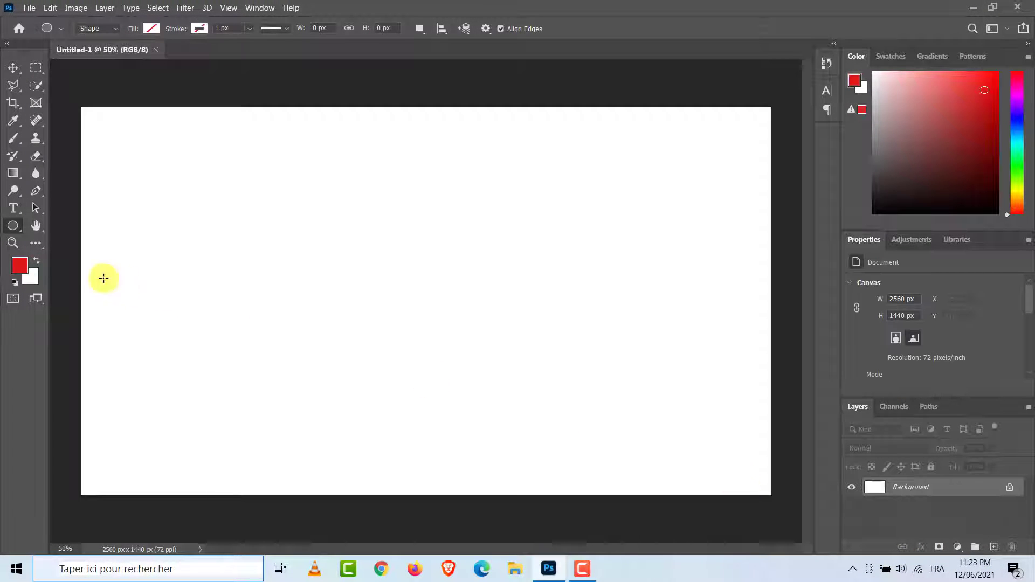
click(12, 242)
click(401, 28)
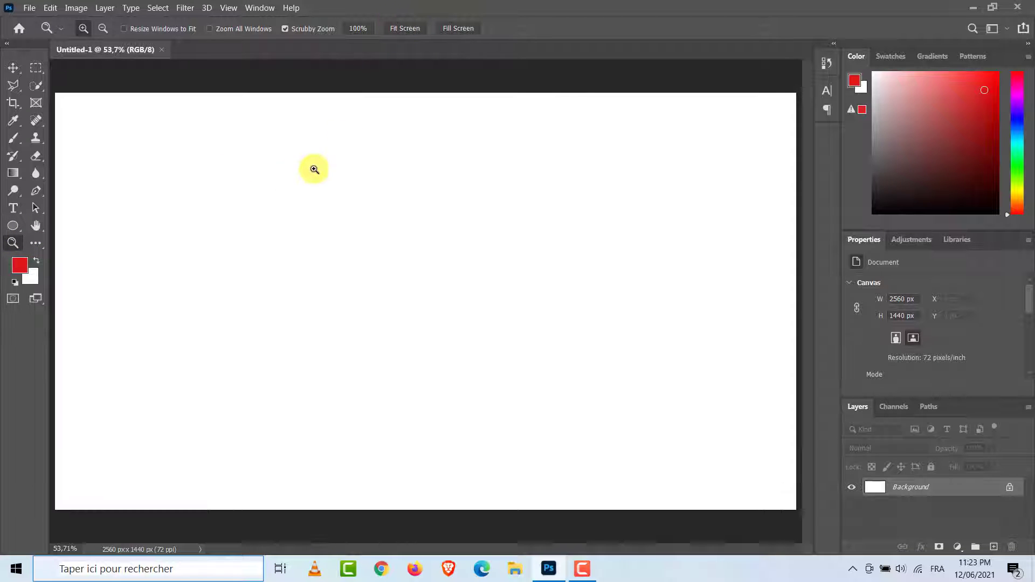
Draw a perfect circle about 1065 px in diameter with the Ellipse tool as a shape with no fill and no stroke.
click(14, 229)
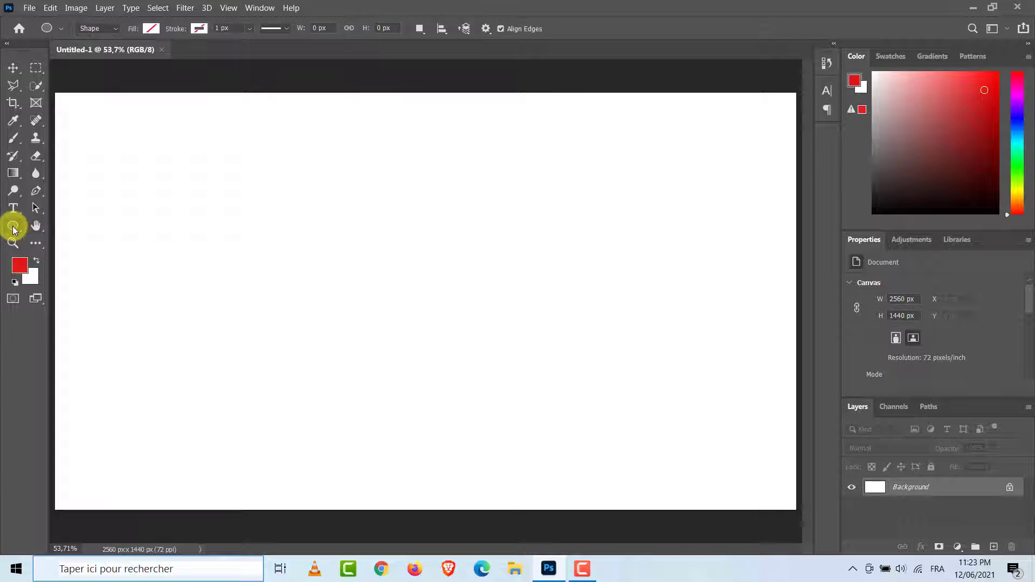
right_click(13, 229)
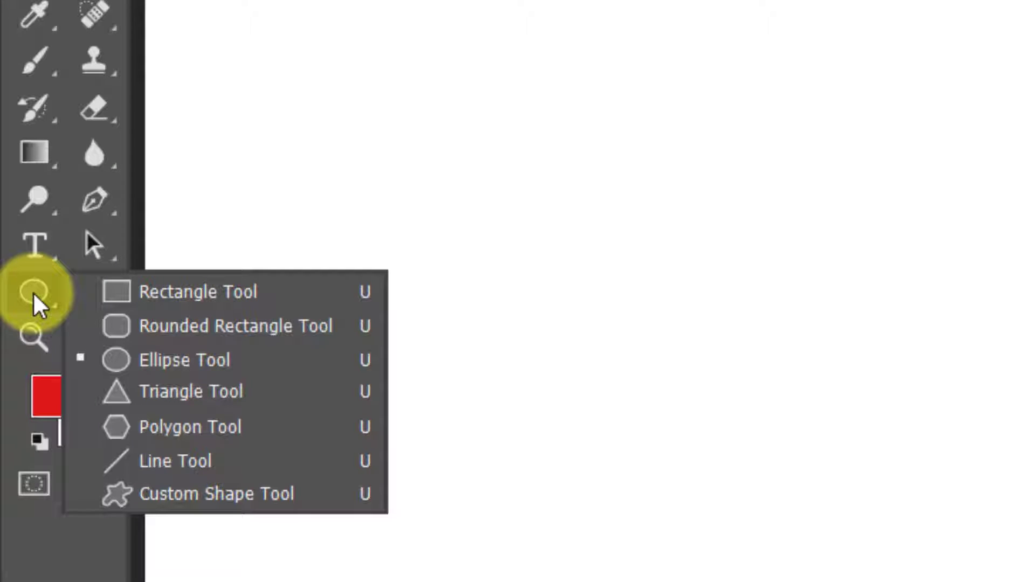
click(284, 372)
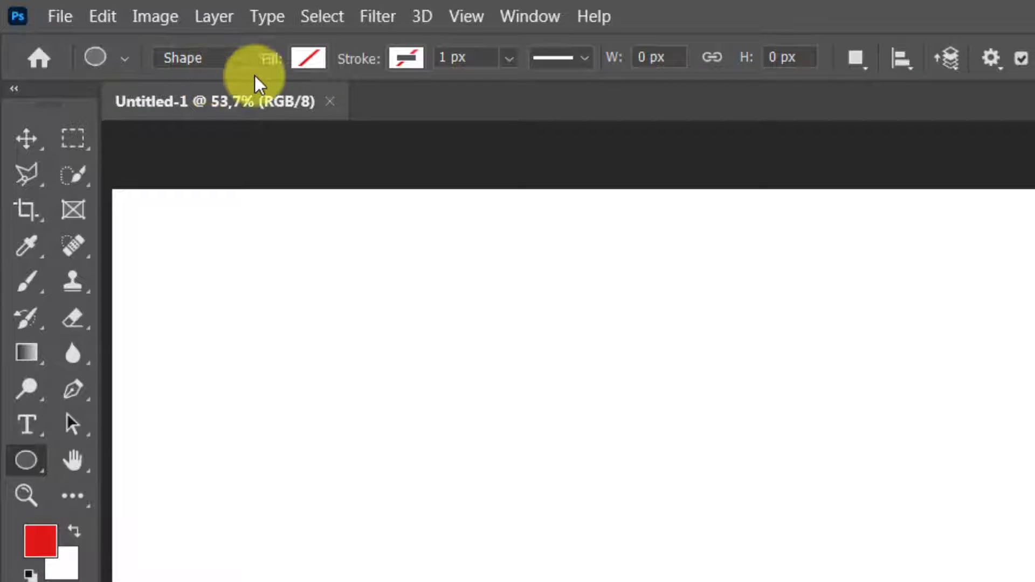
click(305, 58)
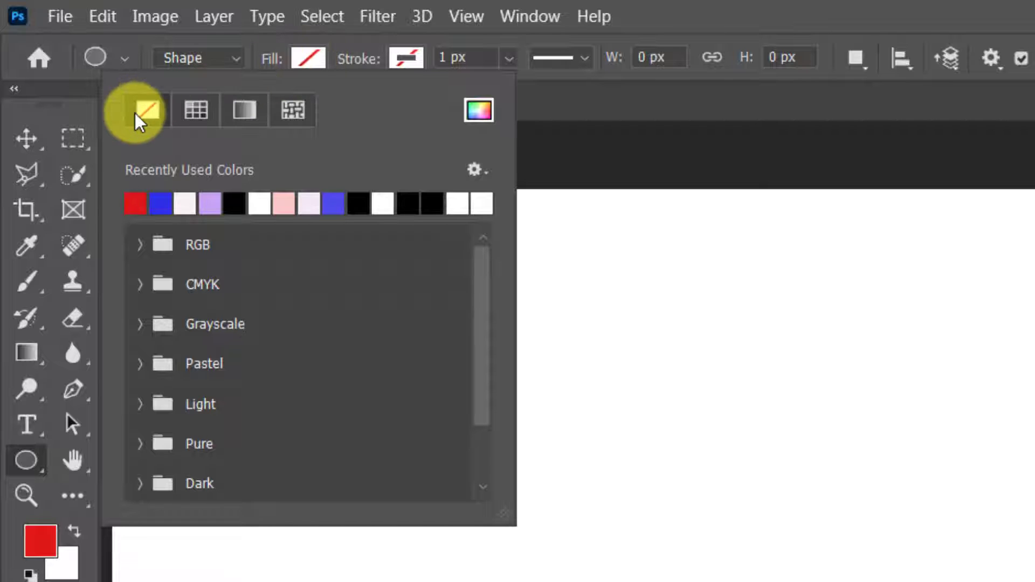
click(315, 64)
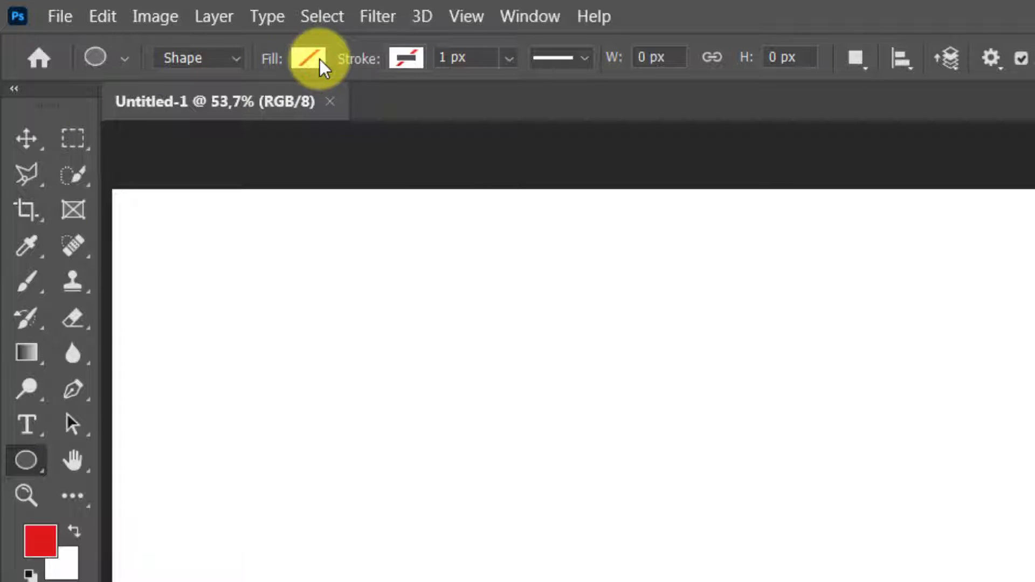
click(406, 59)
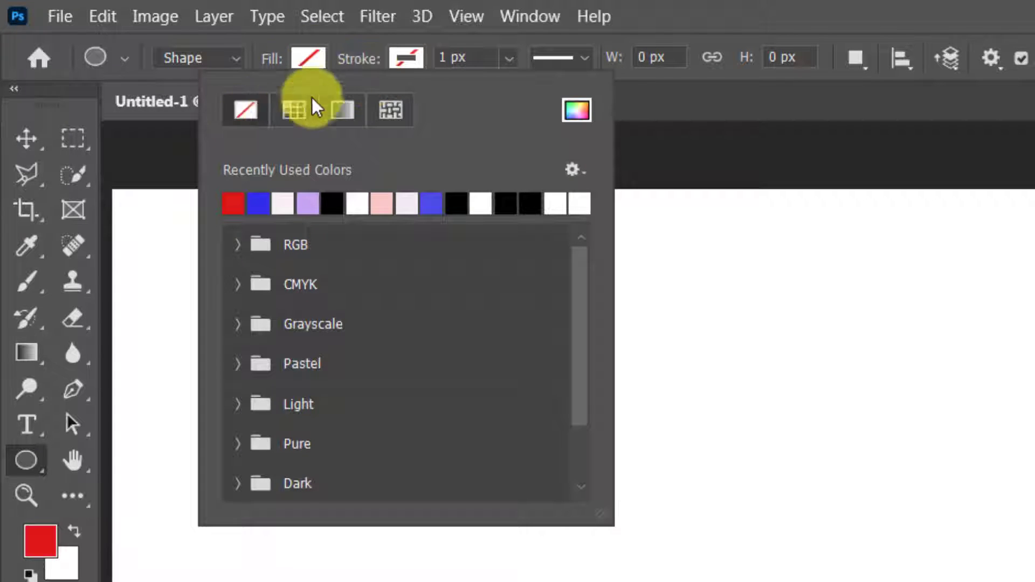
click(409, 56)
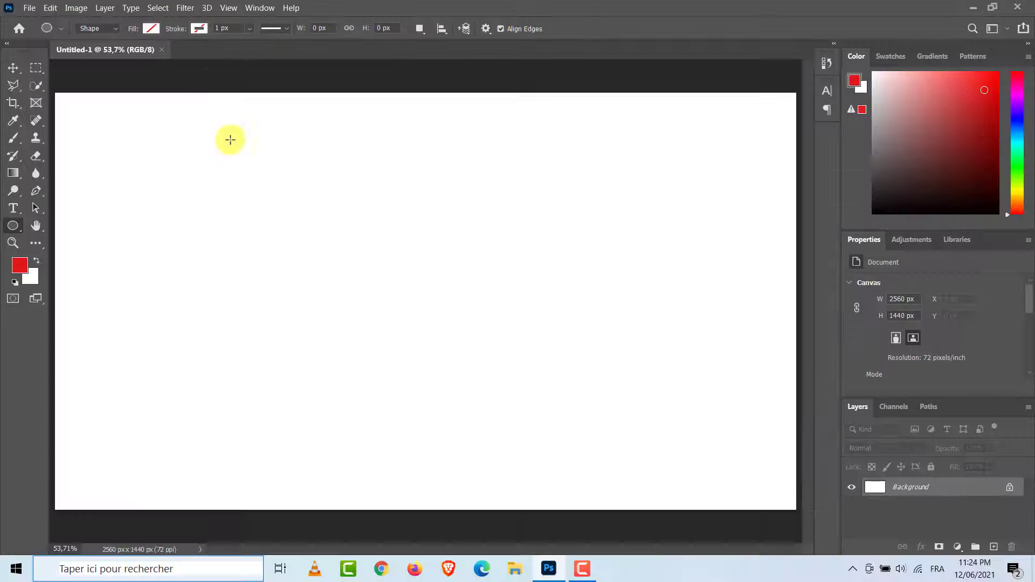
key(shift)
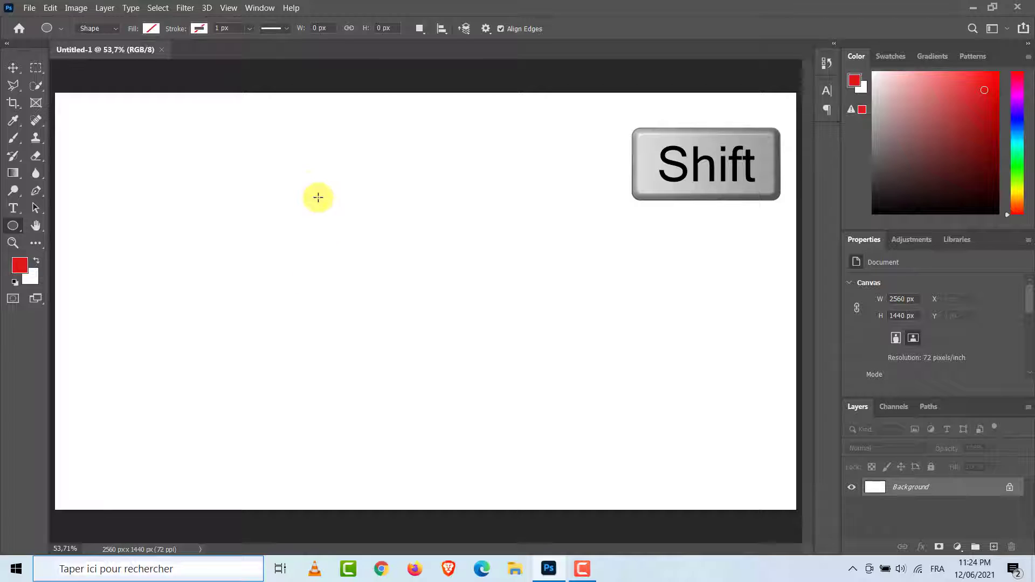
mouse_move(311, 184)
mouse_down()
mouse_move(467, 386)
mouse_move(548, 474)
mouse_move(620, 521)
mouse_up()
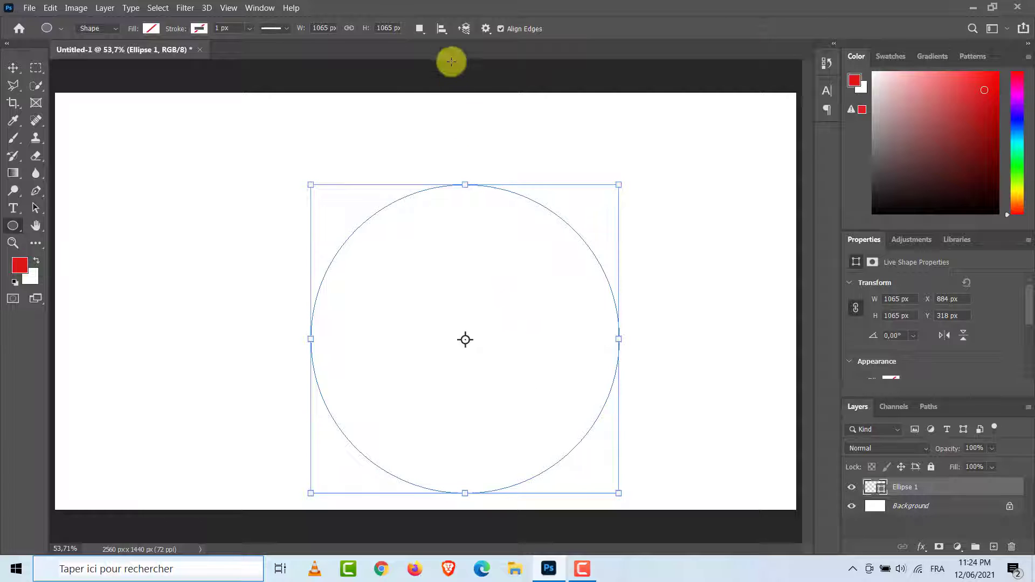
Center the circle horizontally and vertically, aligned to the canvas.
click(445, 31)
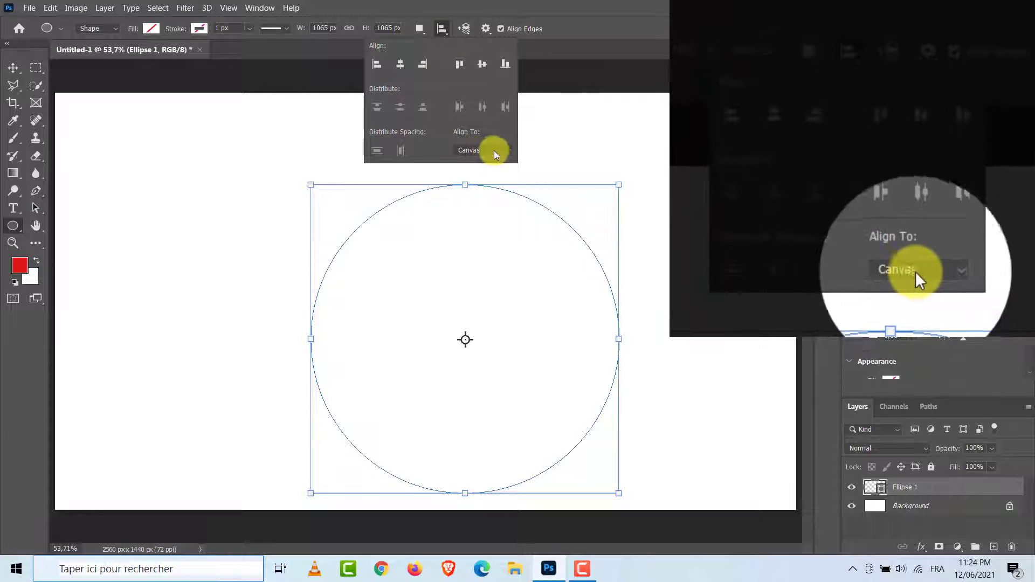
click(507, 155)
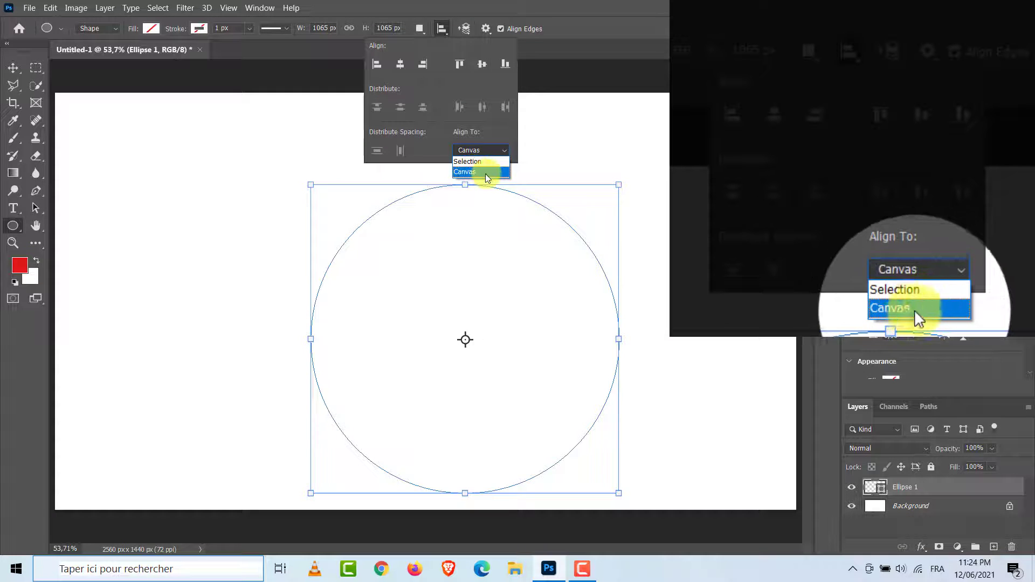
click(401, 65)
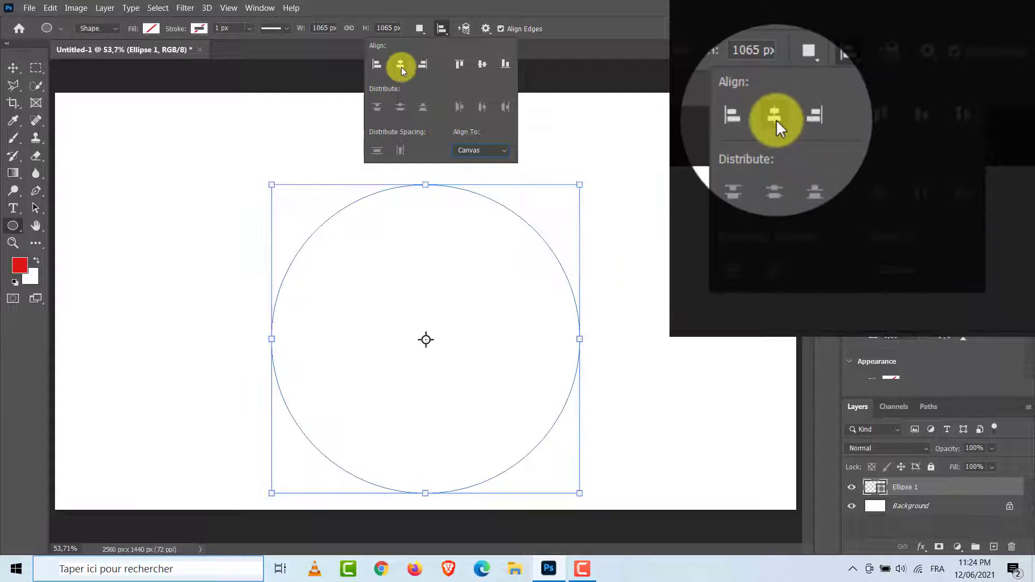
click(482, 64)
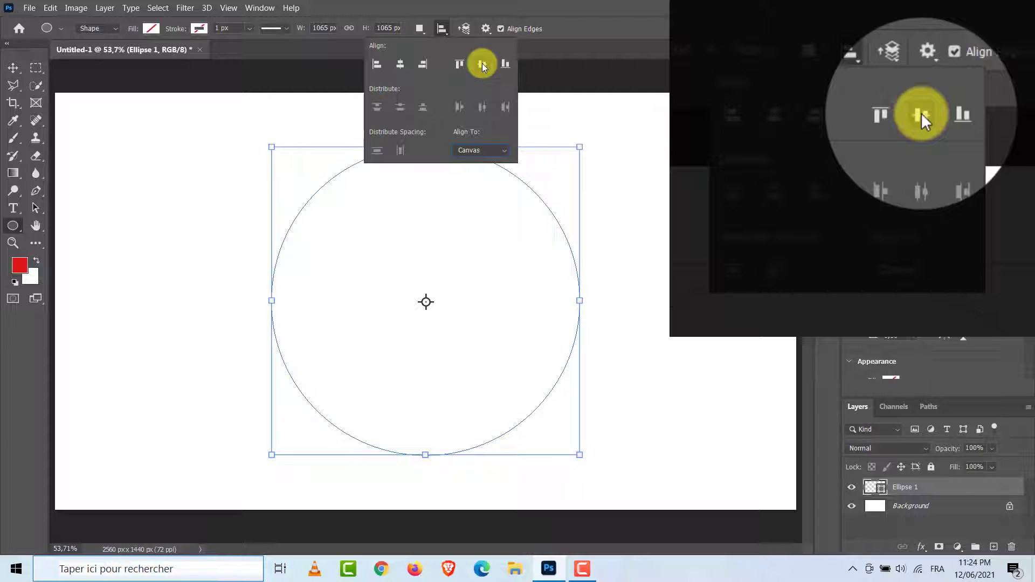
click(445, 32)
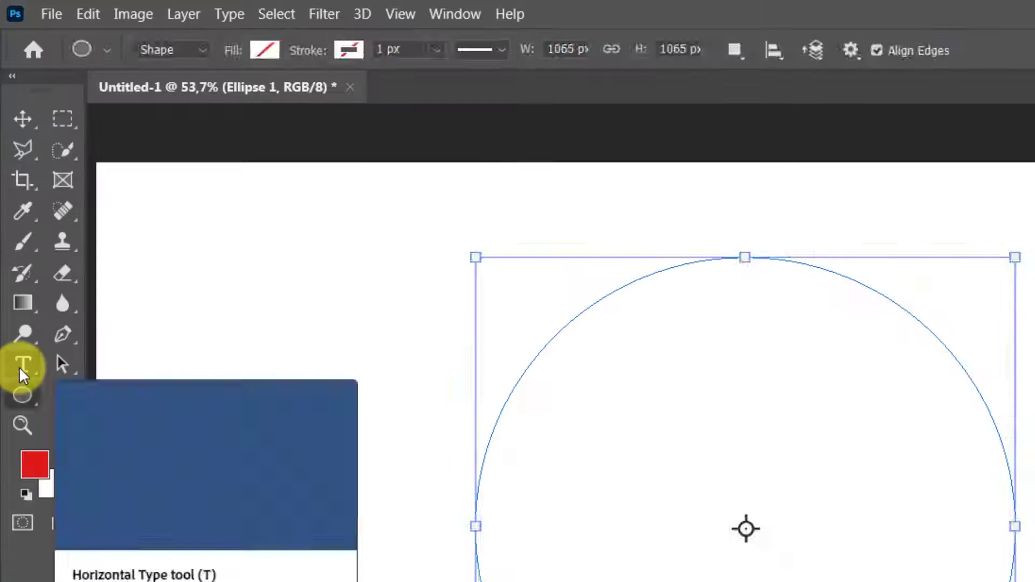
Add the horizontal text "TEXT IN A CIRCLE" along the outside of the circle's path.
click(13, 210)
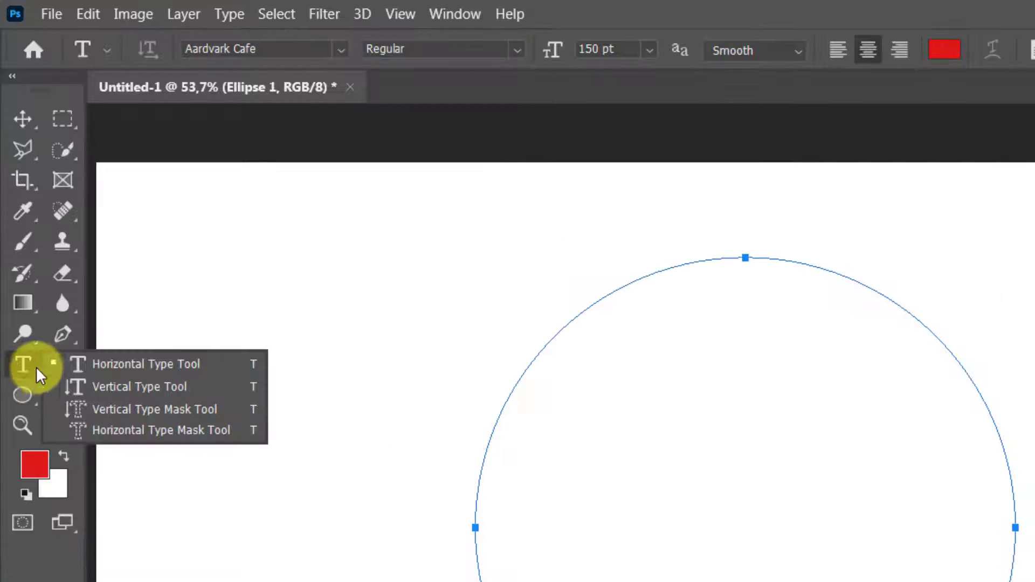
click(83, 365)
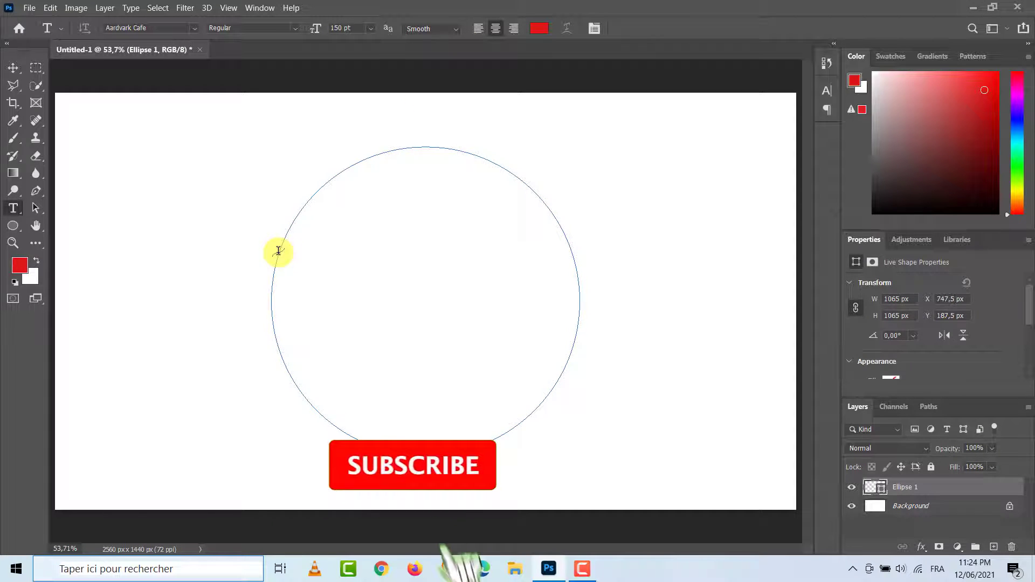
click(291, 311)
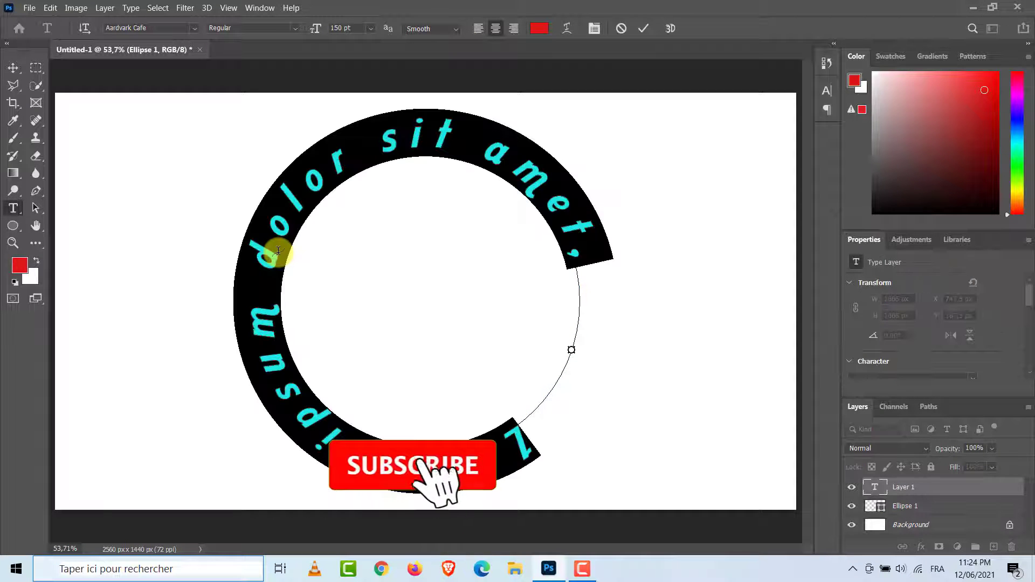
text(TEX)
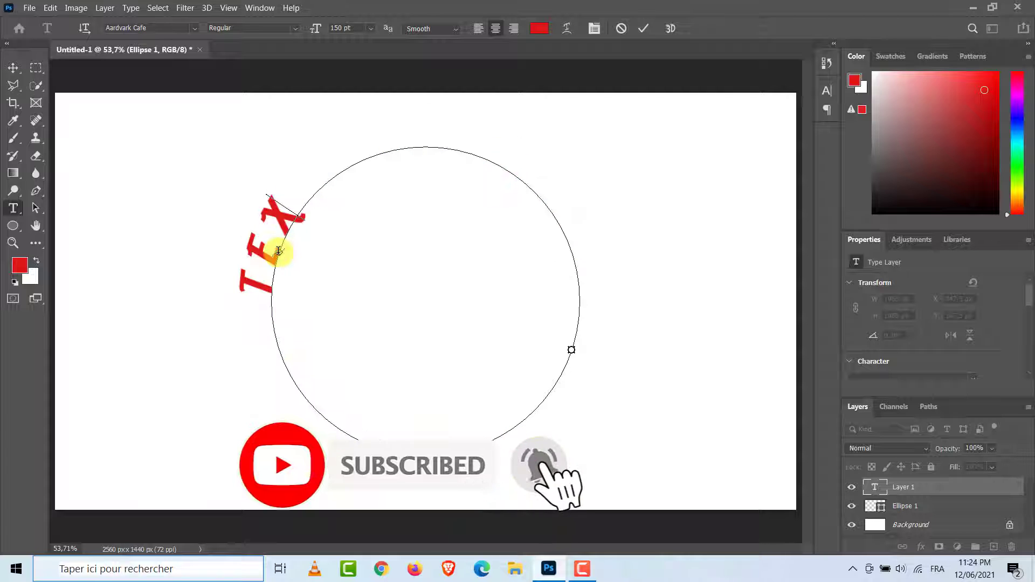
text(T IN A C)
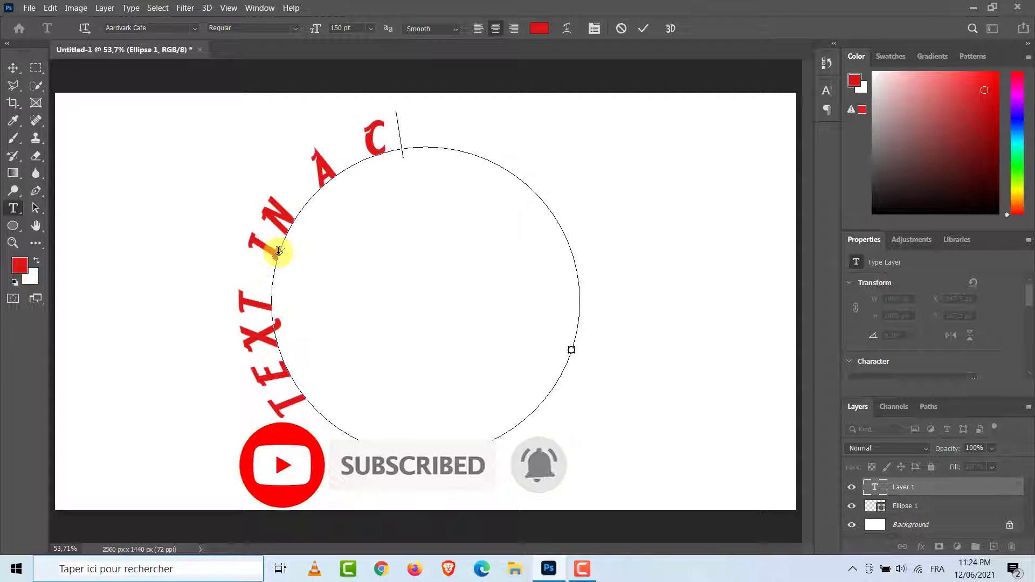
text(IRCLE)
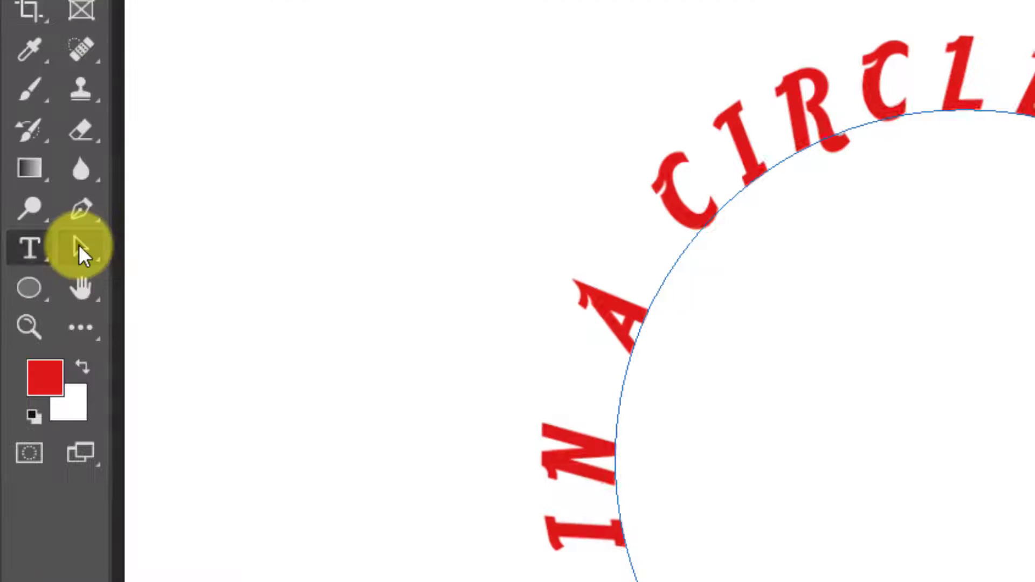
Slide the text along the circle with the Path Selection tool until it is centered over the top of the arc.
click(36, 209)
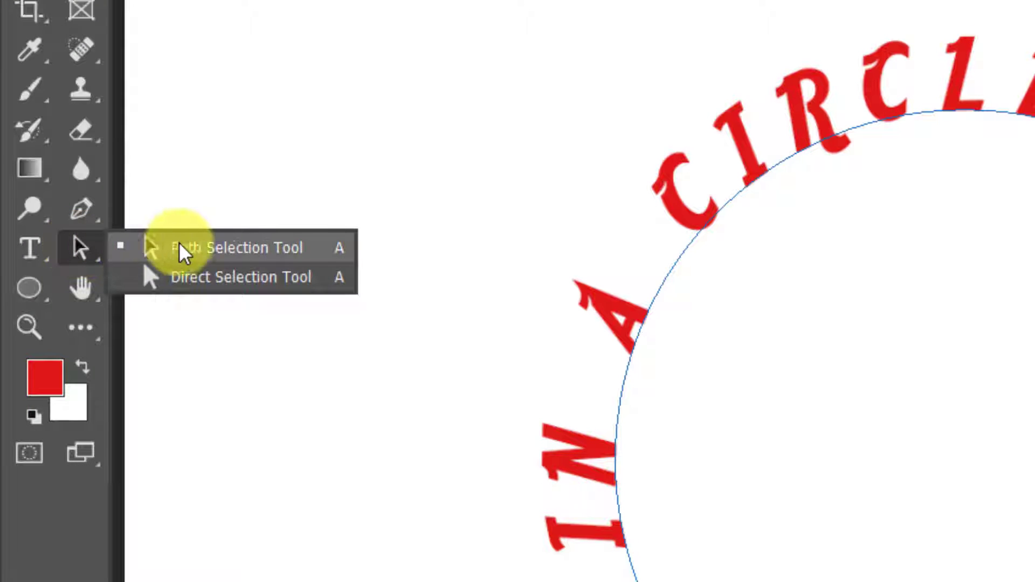
click(331, 250)
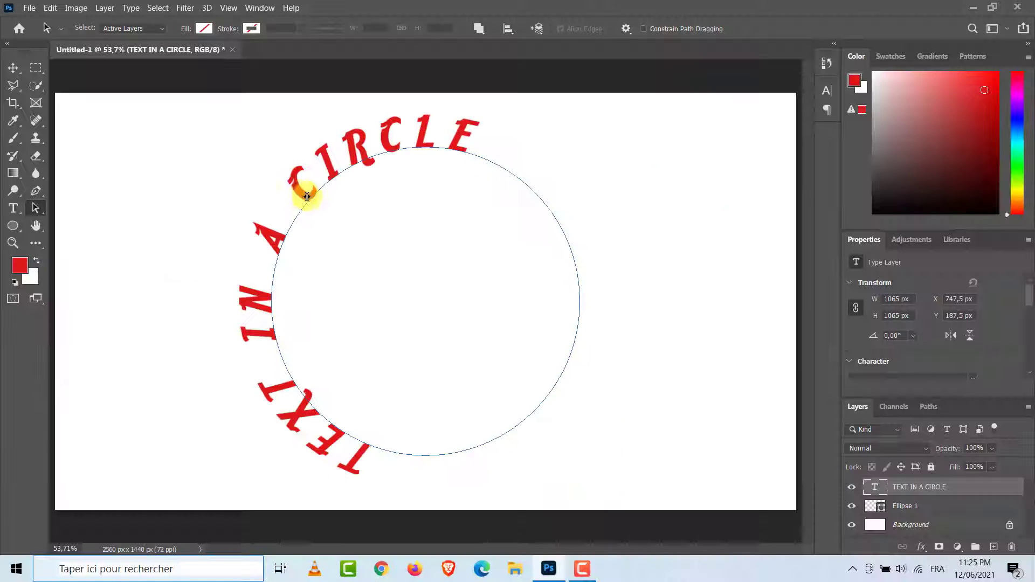
drag(303, 195, 412, 143)
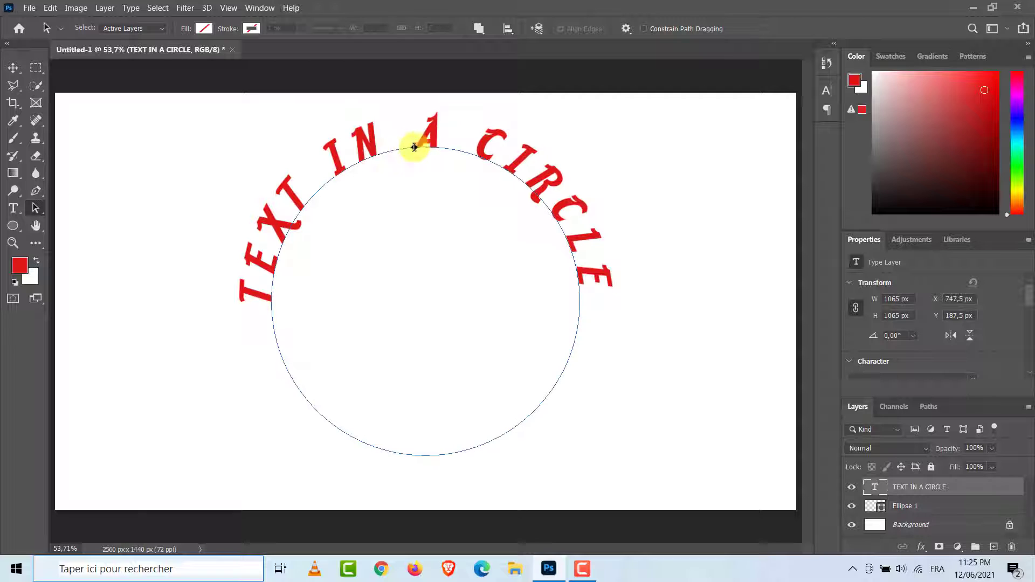
Set the tracking of the circular text to 130 in the character settings.
click(266, 8)
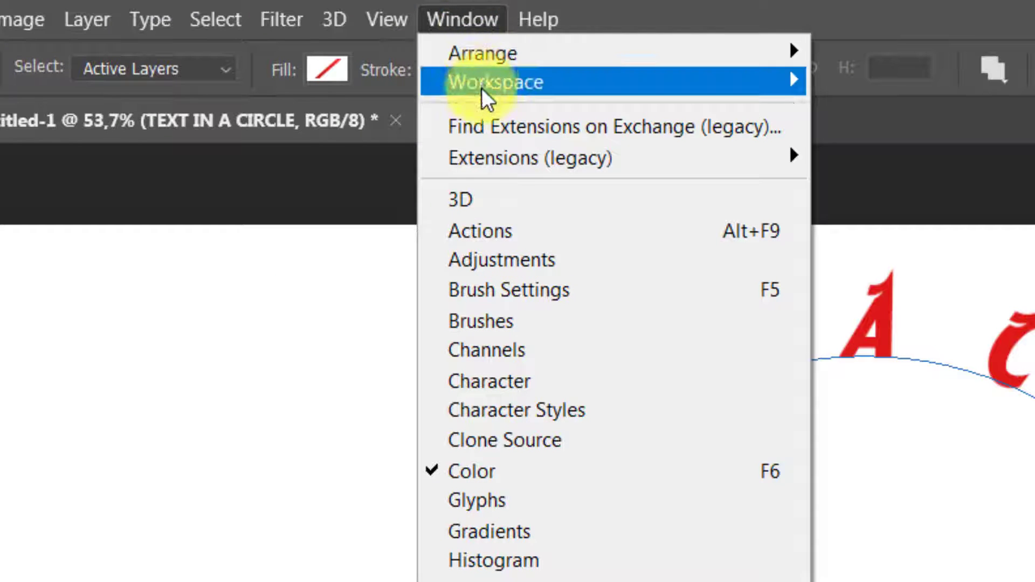
click(587, 384)
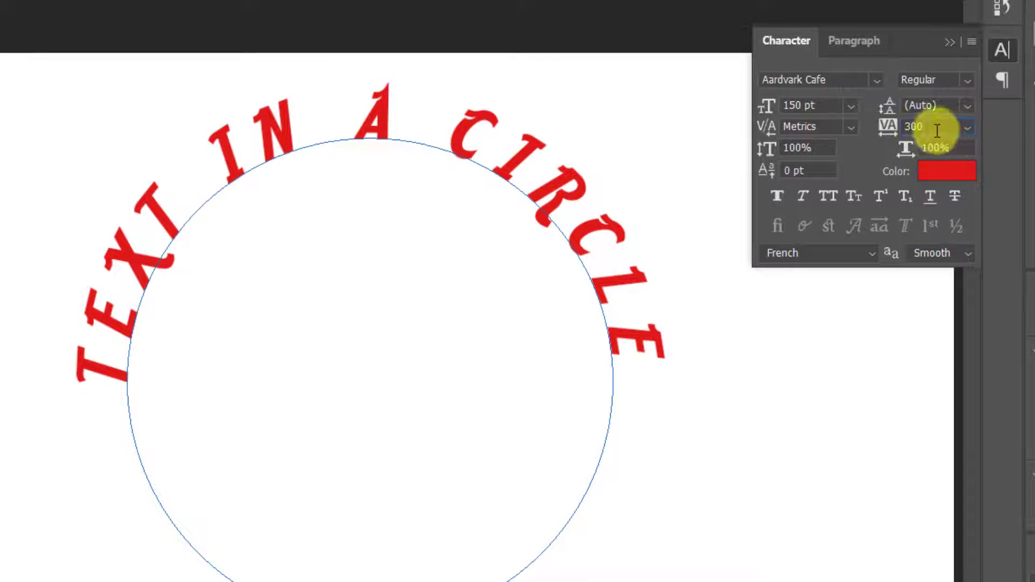
double_click(915, 128)
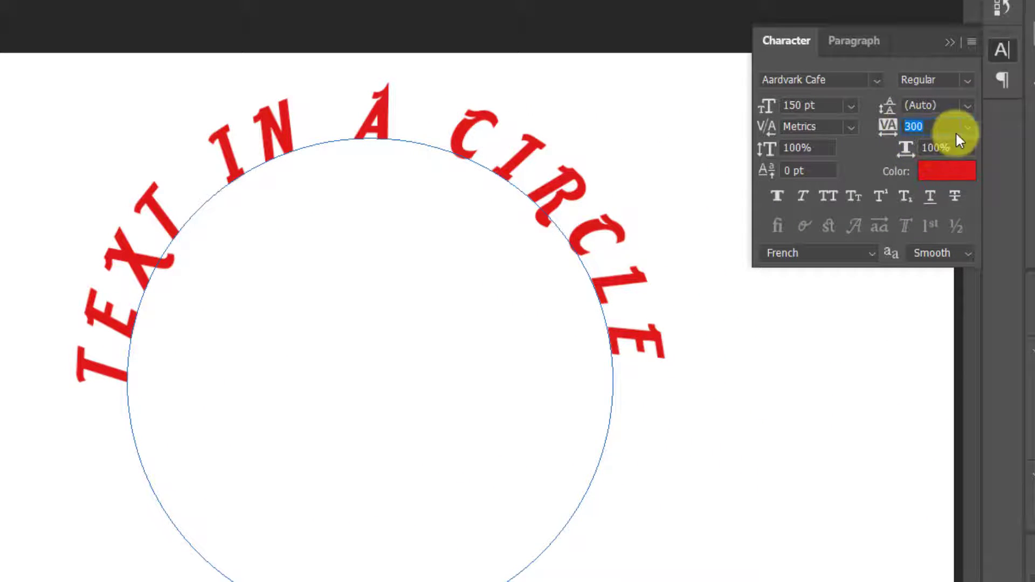
text(130)
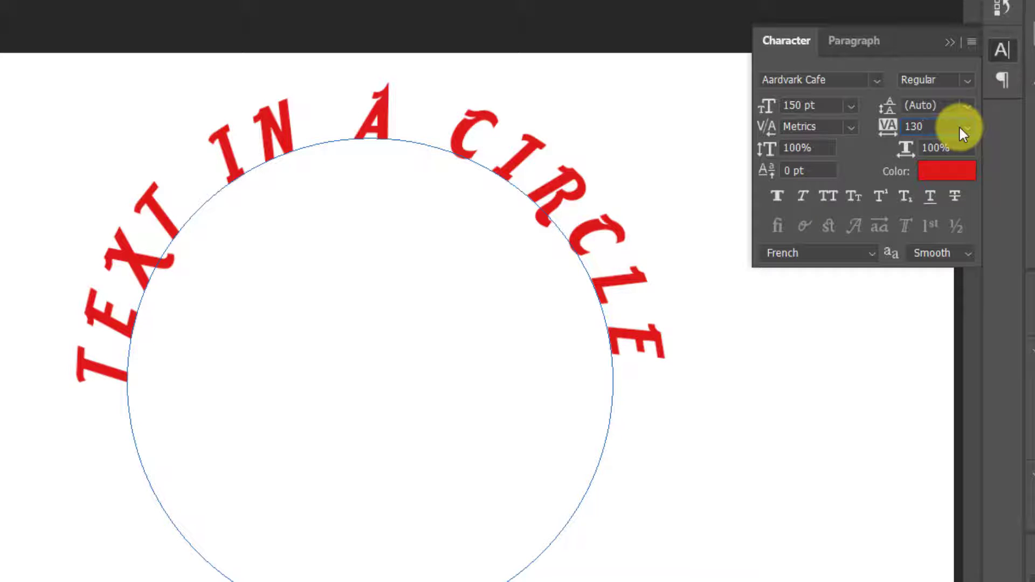
key(Return)
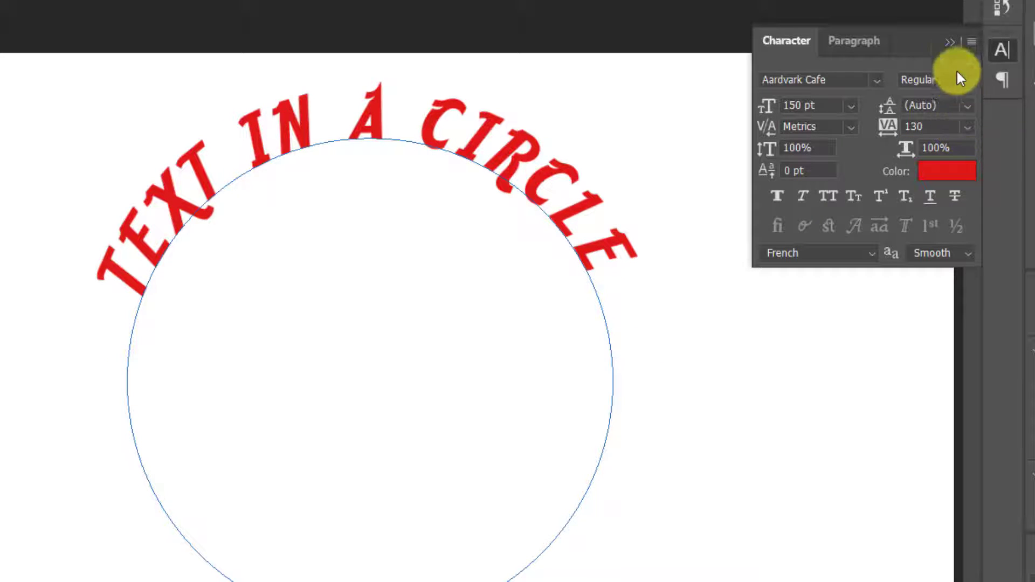
click(955, 43)
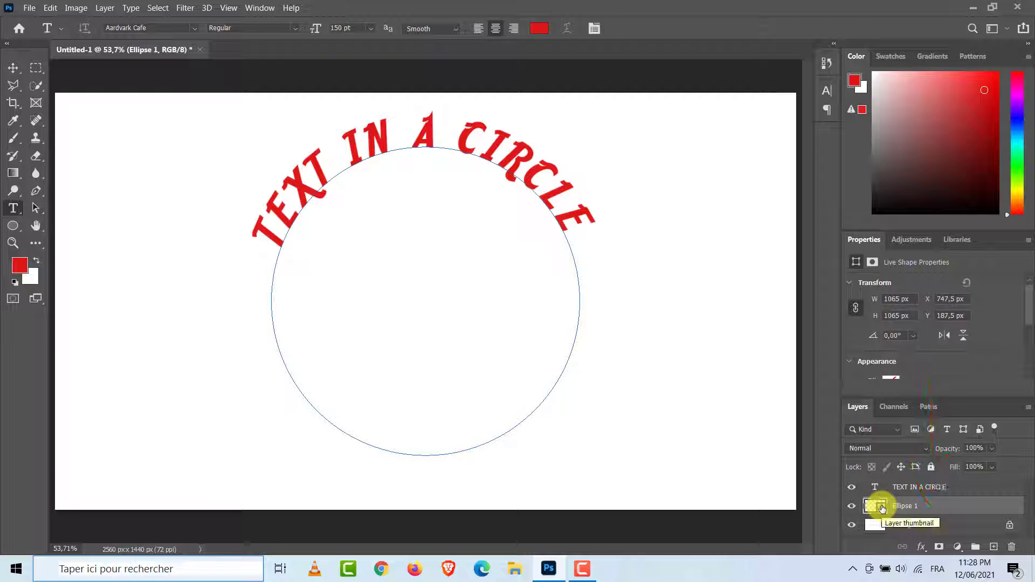
Scale the Ellipse 1 circle up from its center to about 122% so that it surrounds the text.
key(ctrl+t)
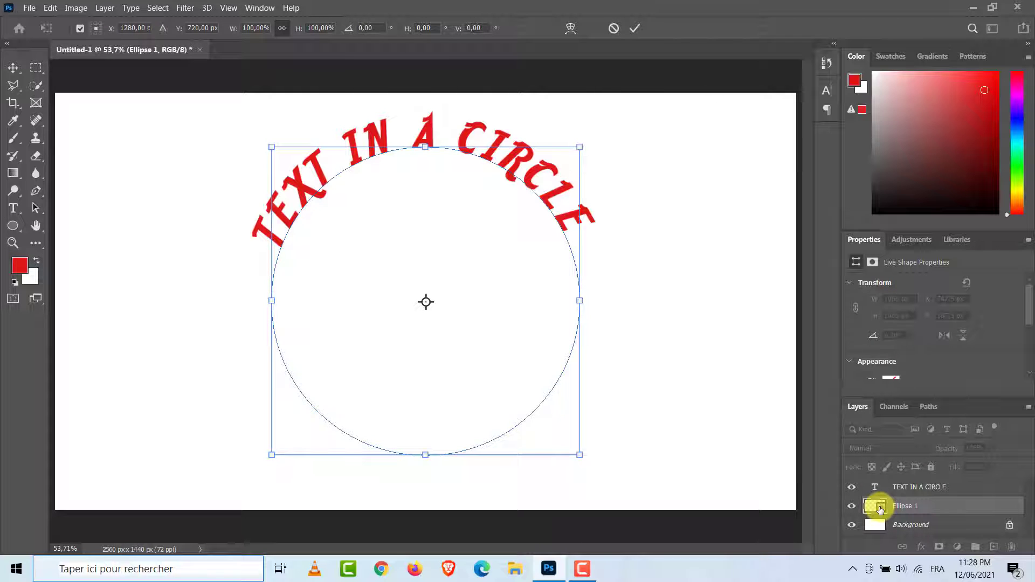
key(alt)
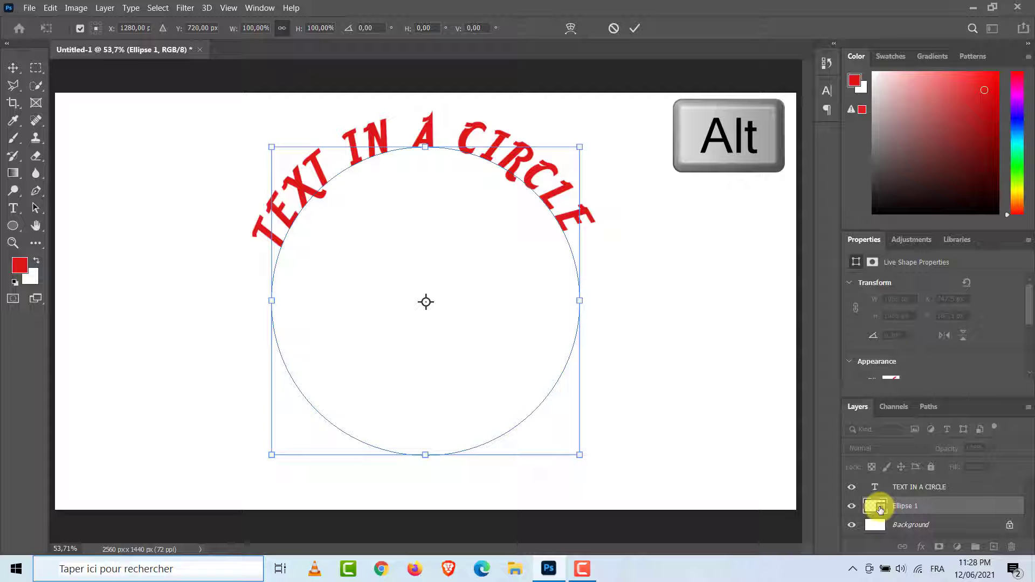
drag(578, 149, 618, 121)
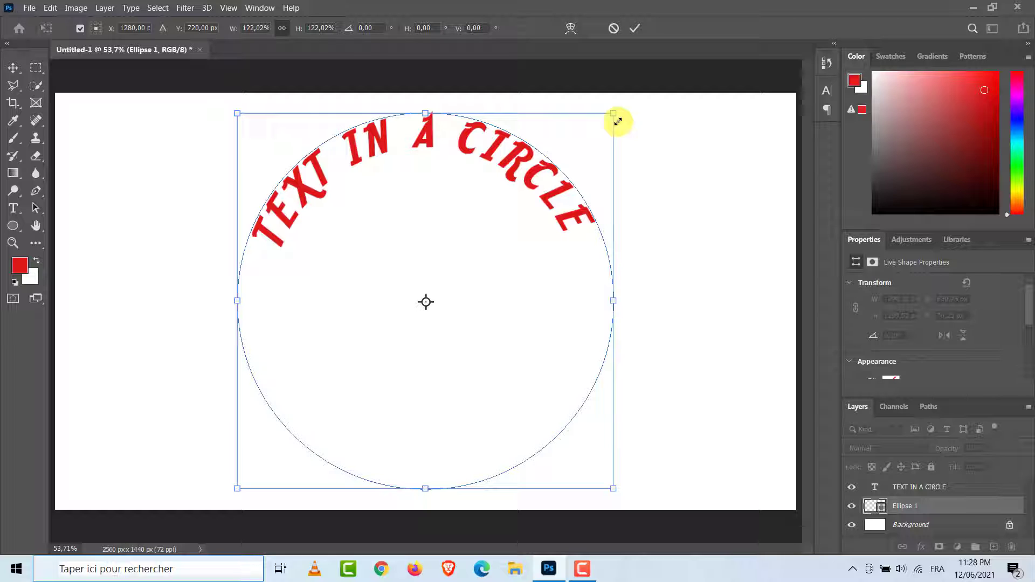
key(Return)
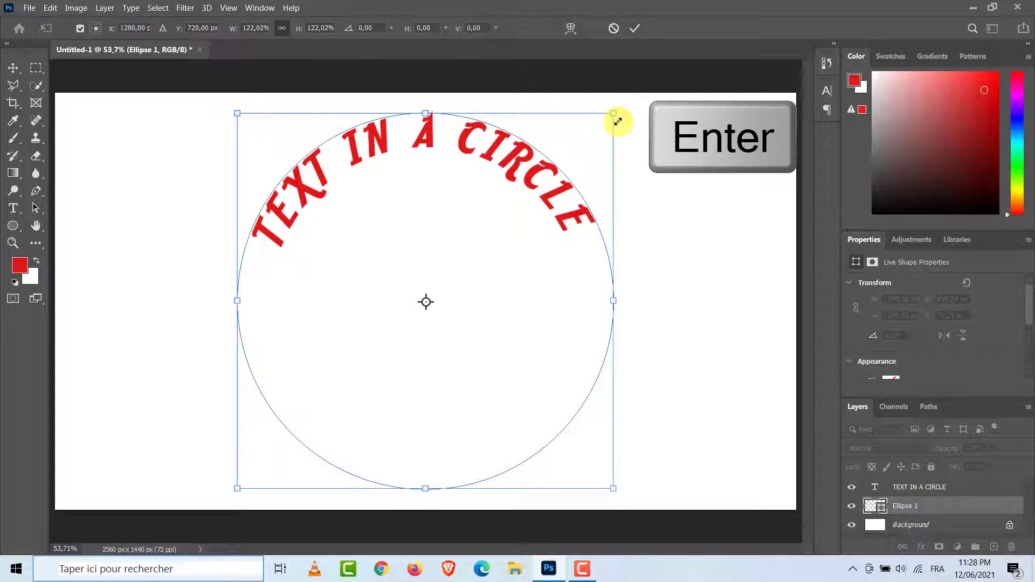
Commit the circle's enlargement and add the horizontal text "PHOTOSHOP TUTORIAL" along the enlarged circle's path.
click(635, 28)
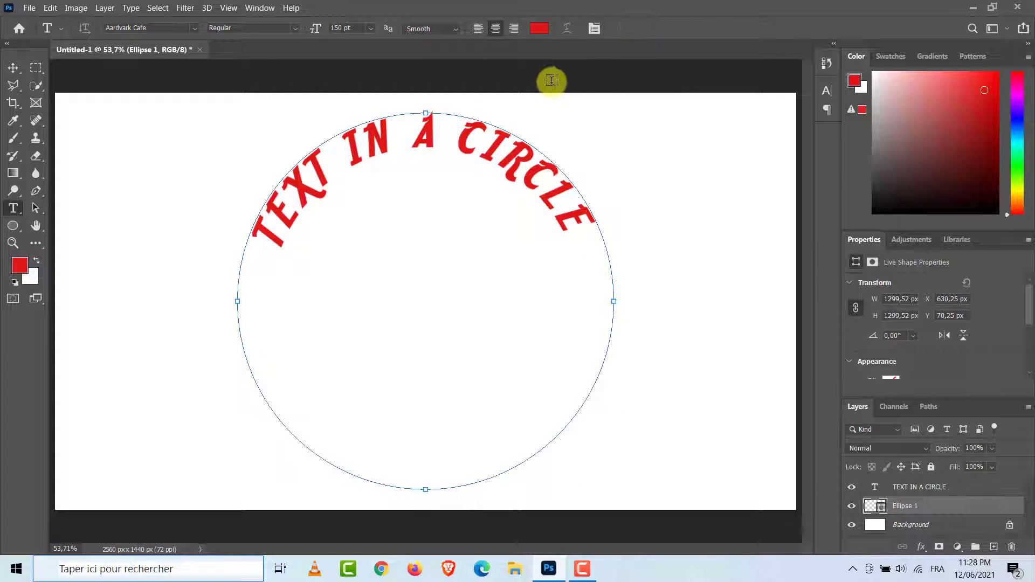
right_click(13, 213)
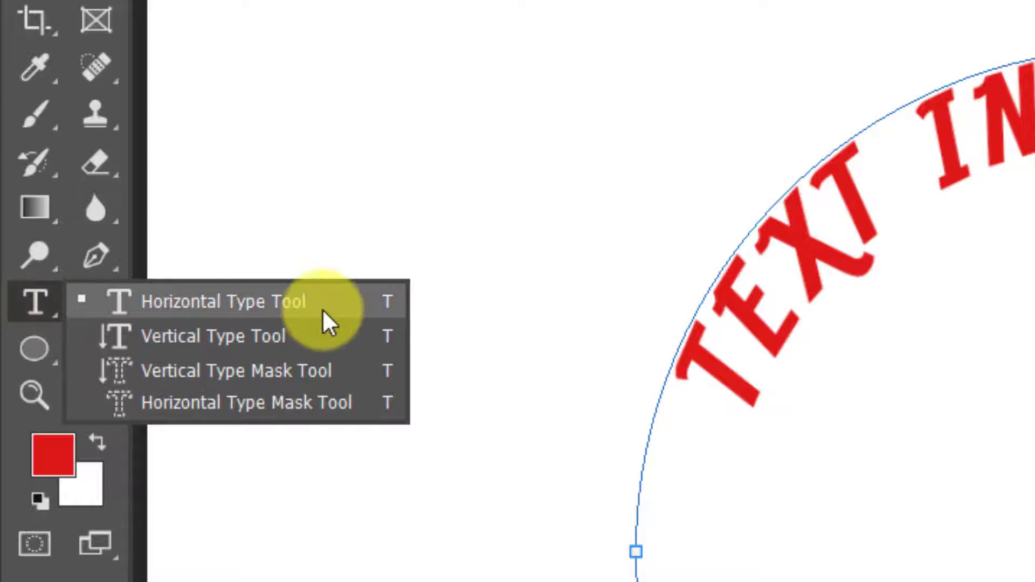
click(345, 312)
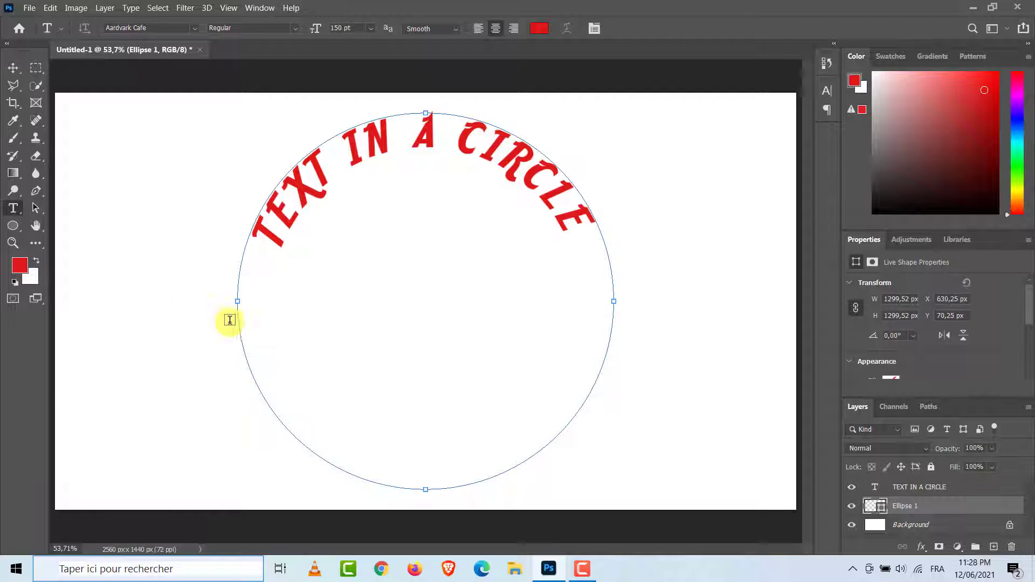
click(239, 330)
text(PHOTOSH)
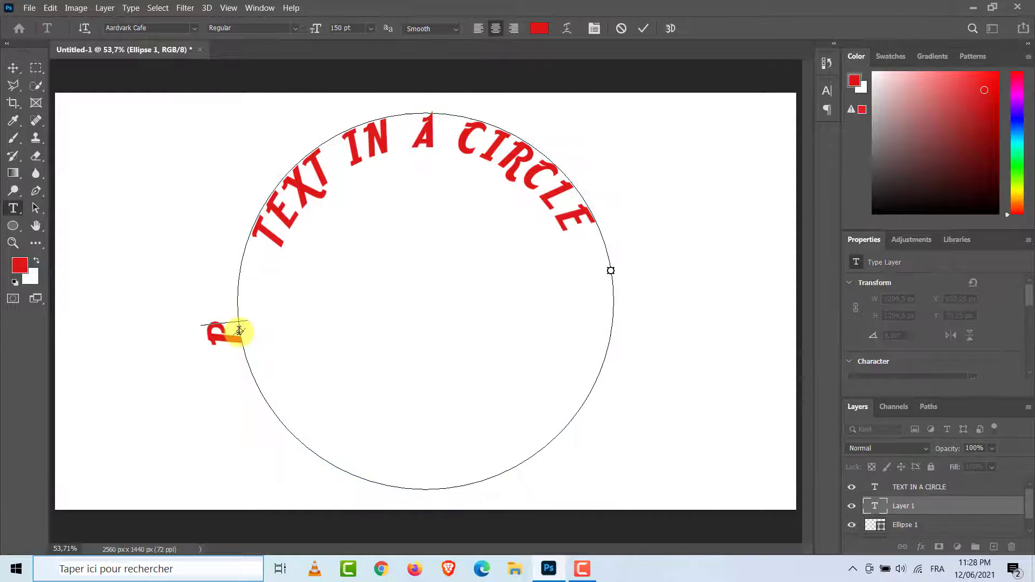
text(OP TUTORIAL)
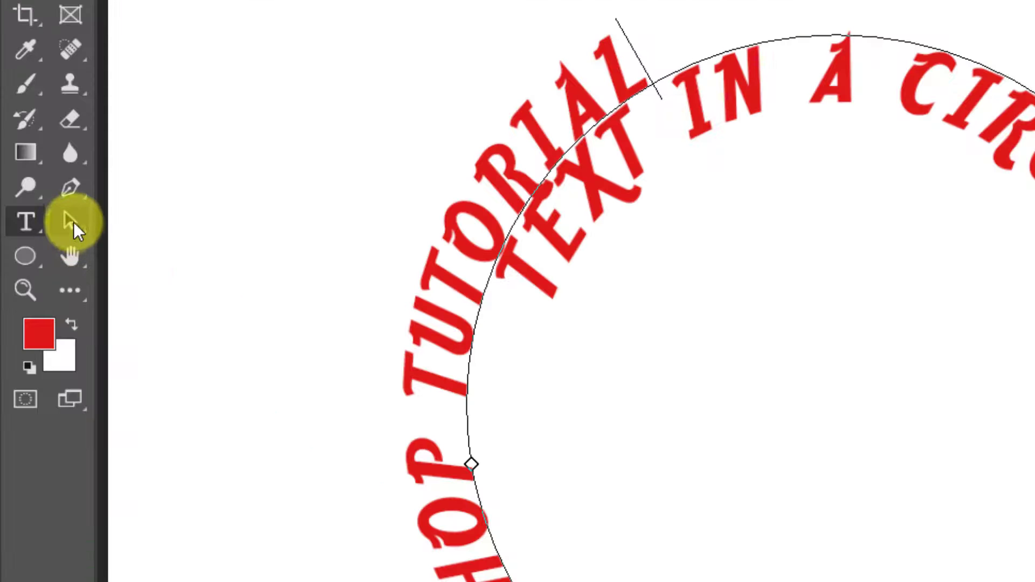
Flip the "PHOTOSHOP TUTORIAL" text to the inside of the circle with the Path Selection tool and center it along the bottom arc.
click(74, 222)
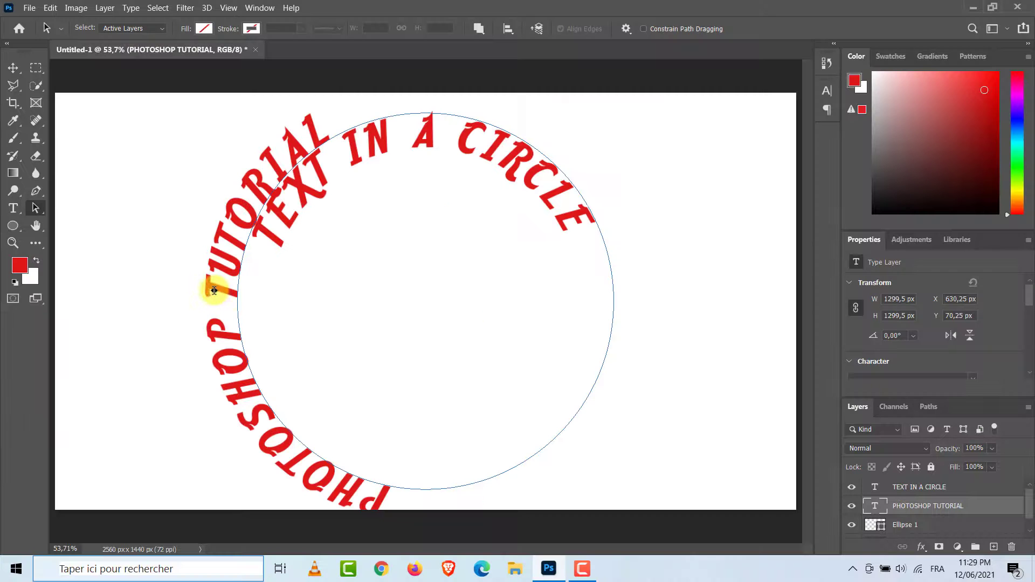
drag(447, 385, 582, 503)
drag(296, 351, 429, 437)
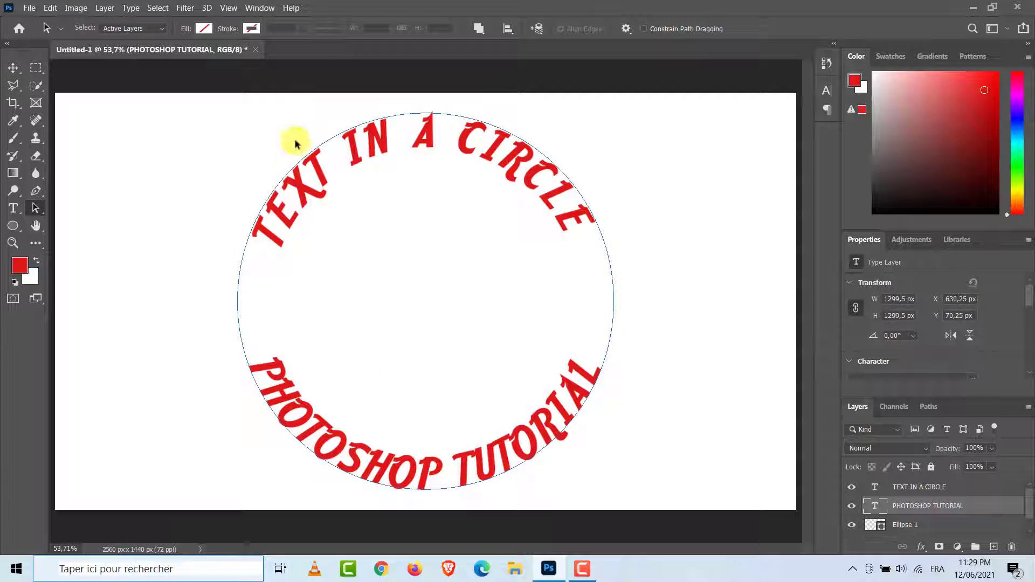
Set the tracking of the "PHOTOSHOP TUTORIAL" text to 250 in the character settings.
click(260, 8)
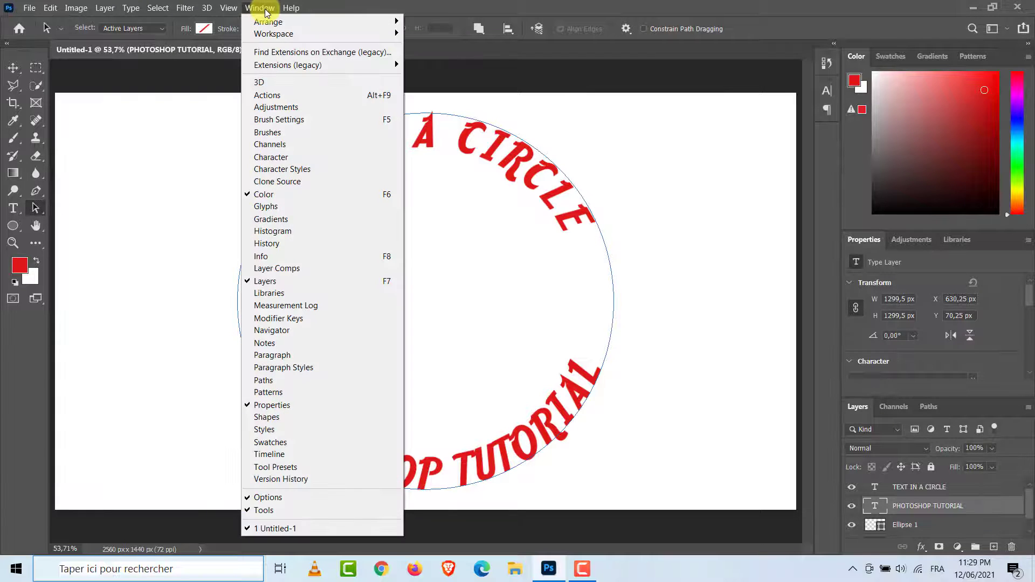
click(299, 157)
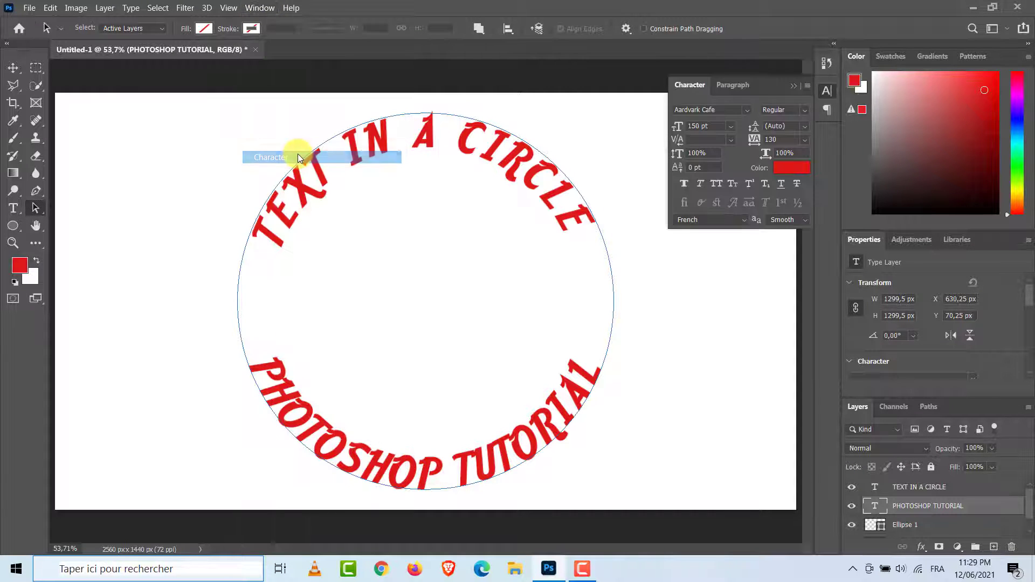
click(787, 139)
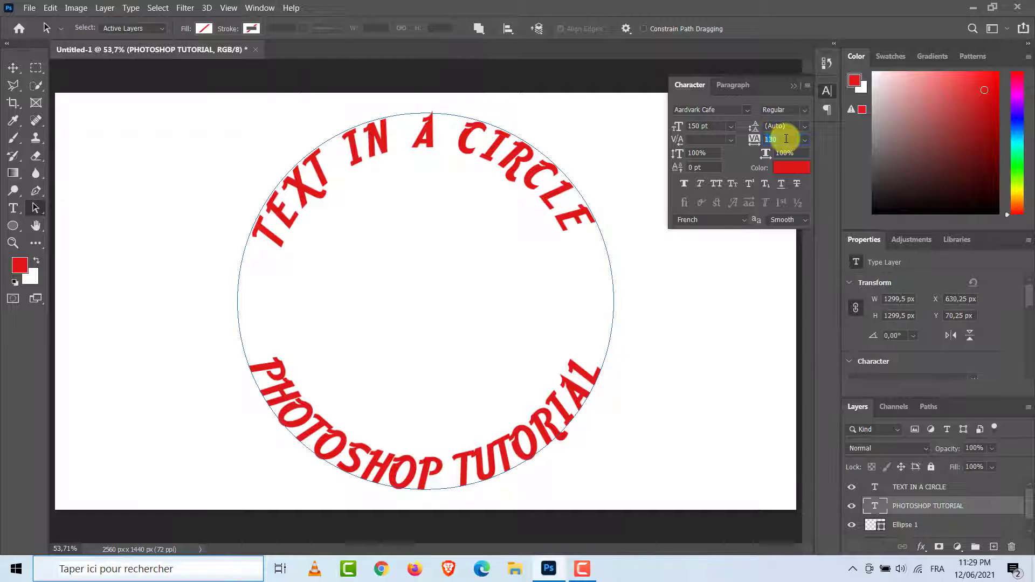
text(250)
key(Return)
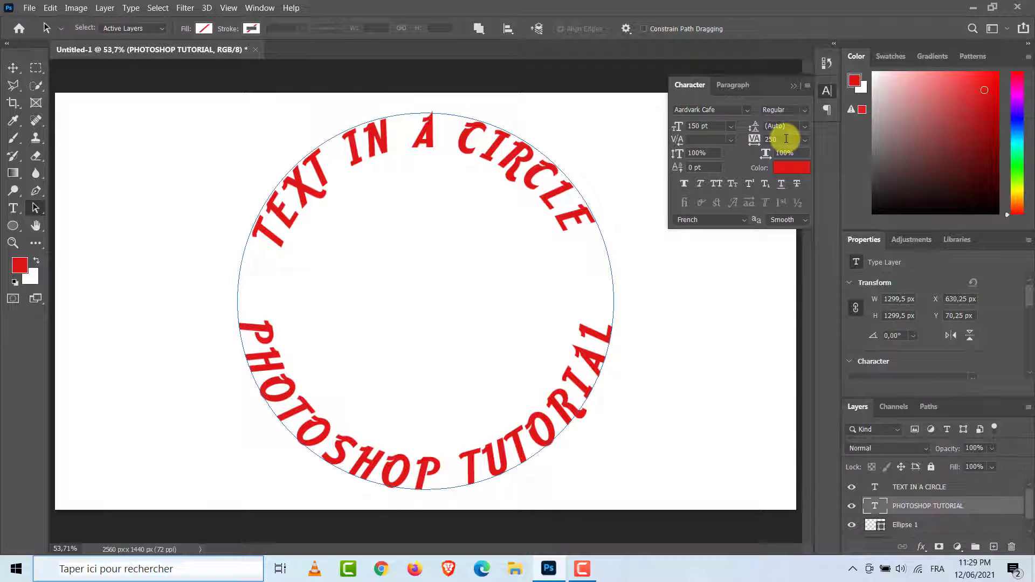
click(795, 84)
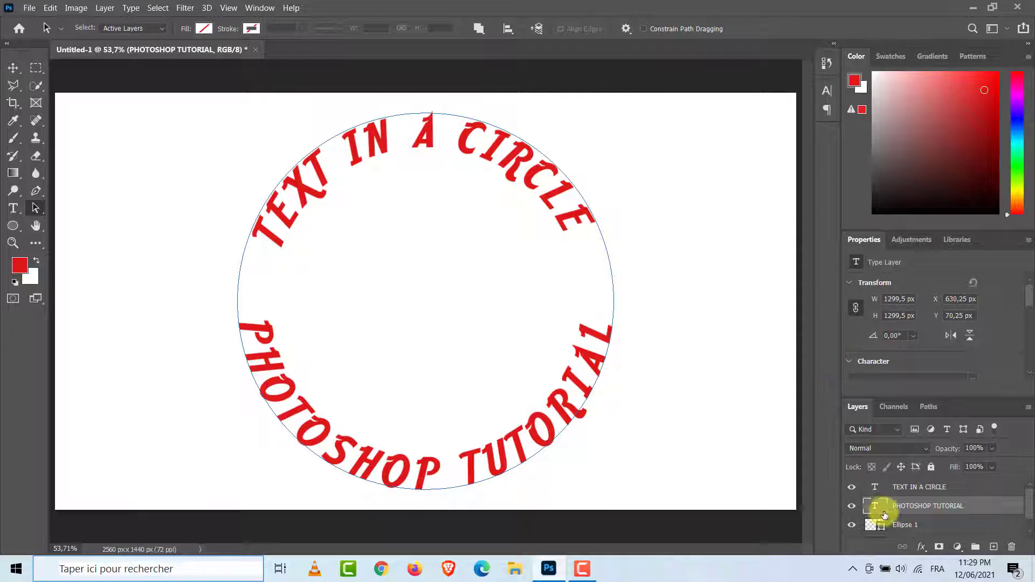
Delete the Ellipse 1 Shape Path so that only the two circular texts remain on the canvas.
click(896, 528)
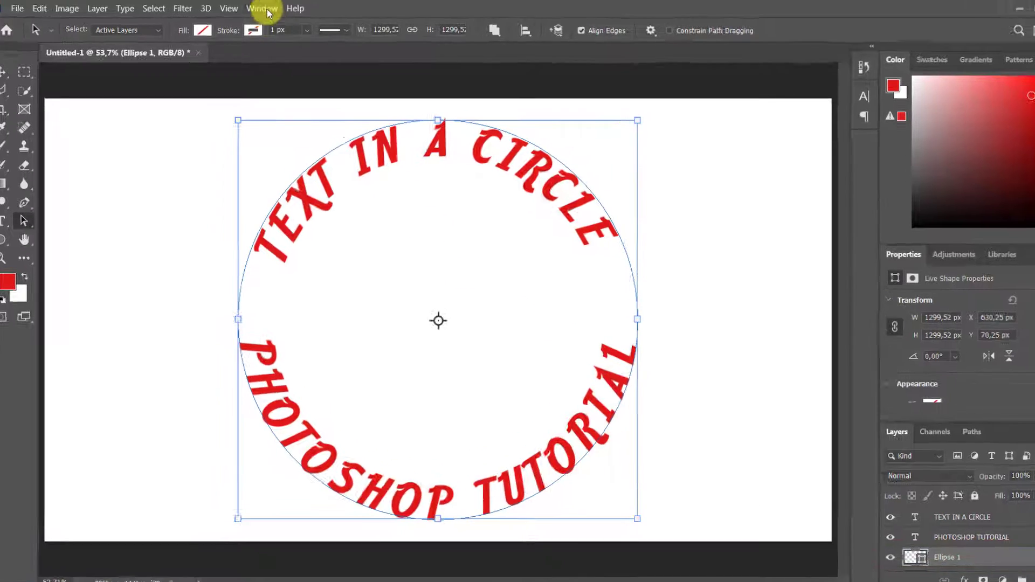
click(261, 9)
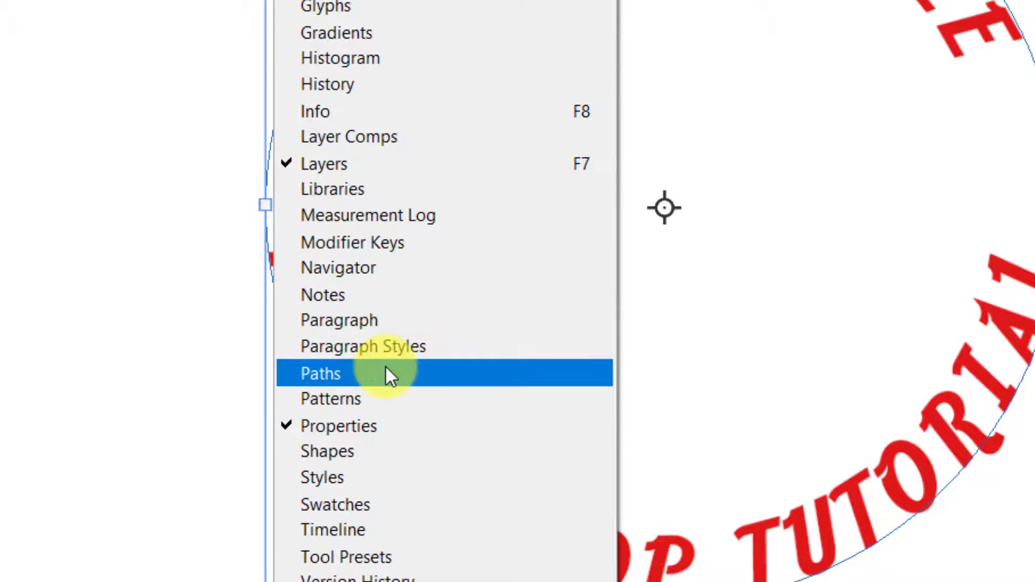
click(386, 368)
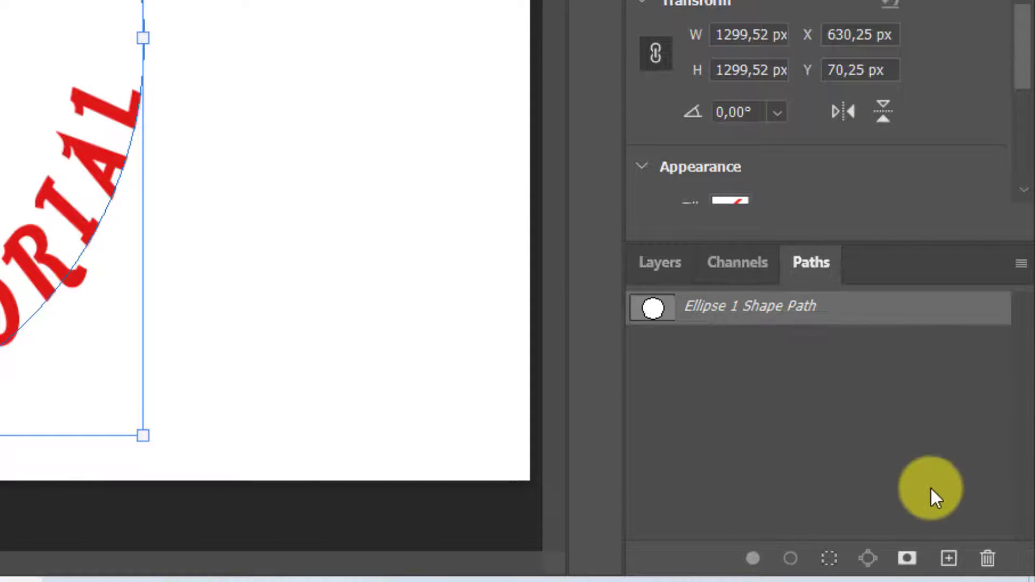
click(988, 560)
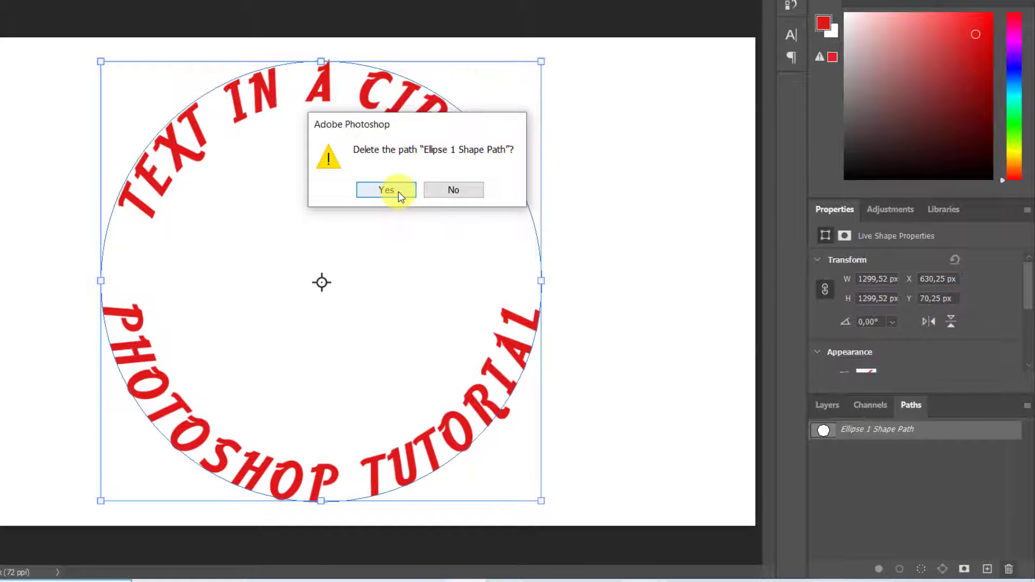
click(400, 194)
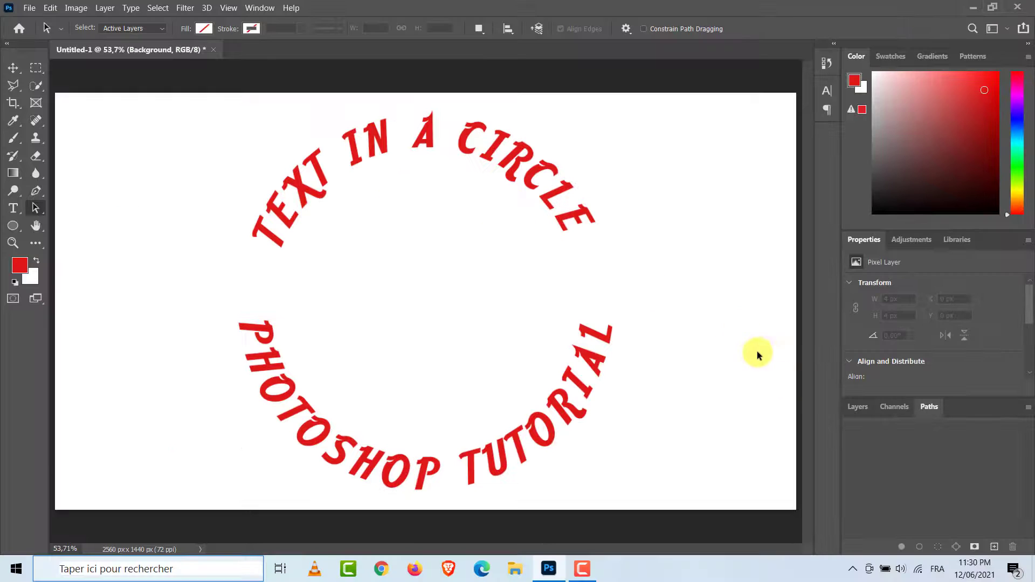
Select both text layers together and shift them slightly to the right with the Move tool.
click(850, 408)
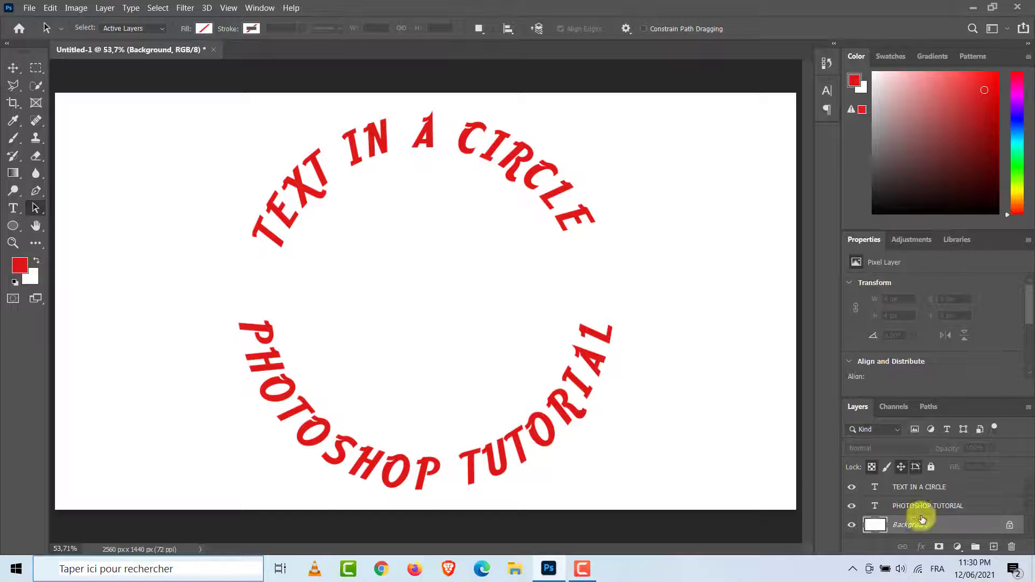
ctrl+click(934, 488)
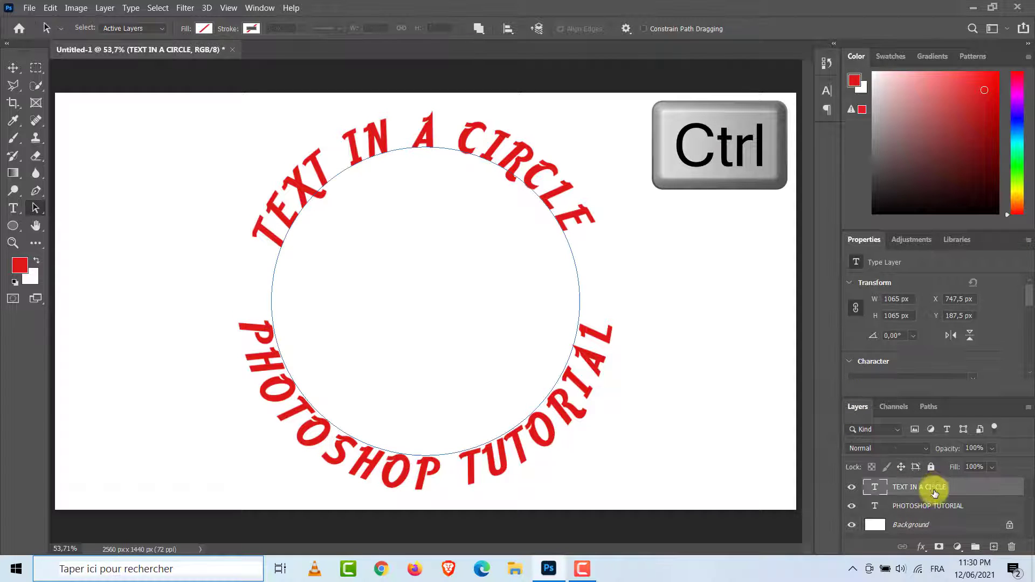
ctrl+click(936, 507)
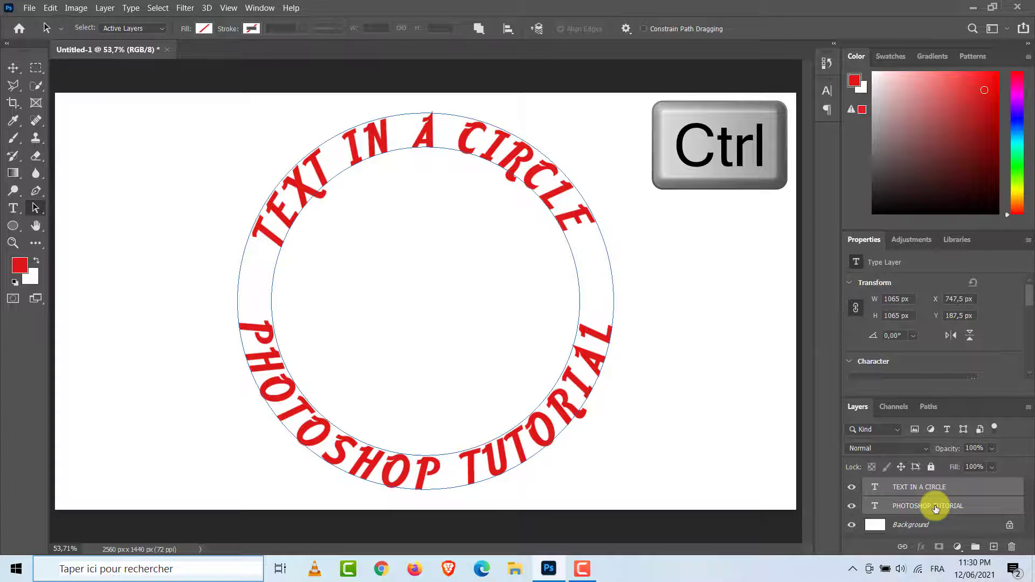
key(v)
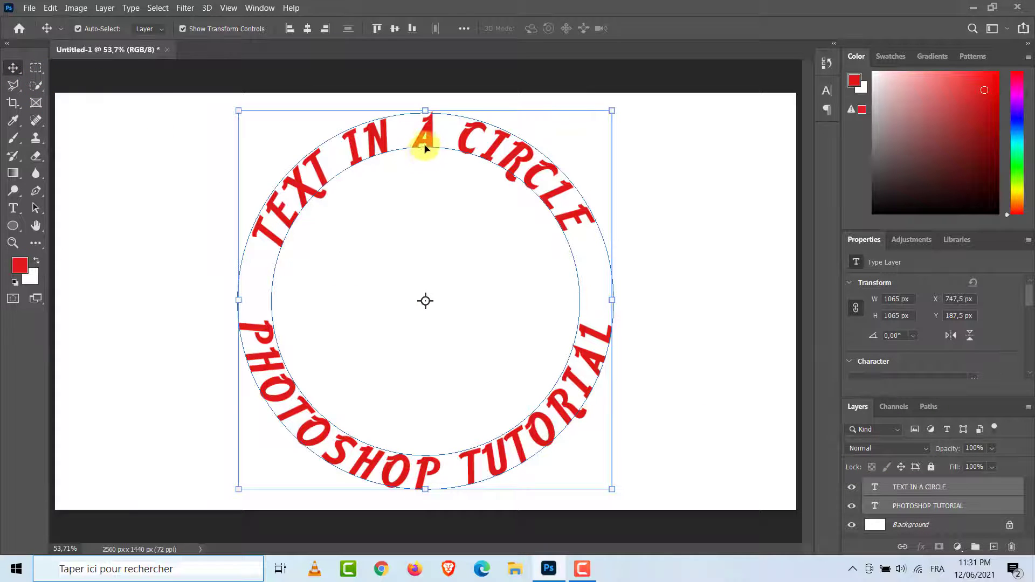
mouse_move(429, 139)
mouse_down()
mouse_move(365, 135)
mouse_move(539, 139)
mouse_move(434, 138)
mouse_up()
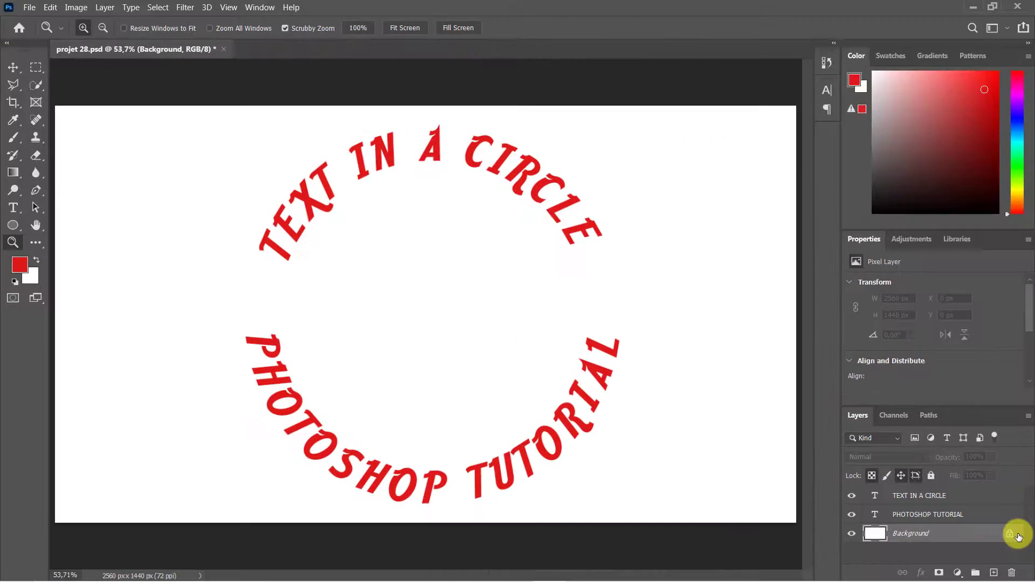
Unlock the Background layer and apply a Gradient Overlay to it with a blue-to-white gradient in the Radial style.
click(1010, 535)
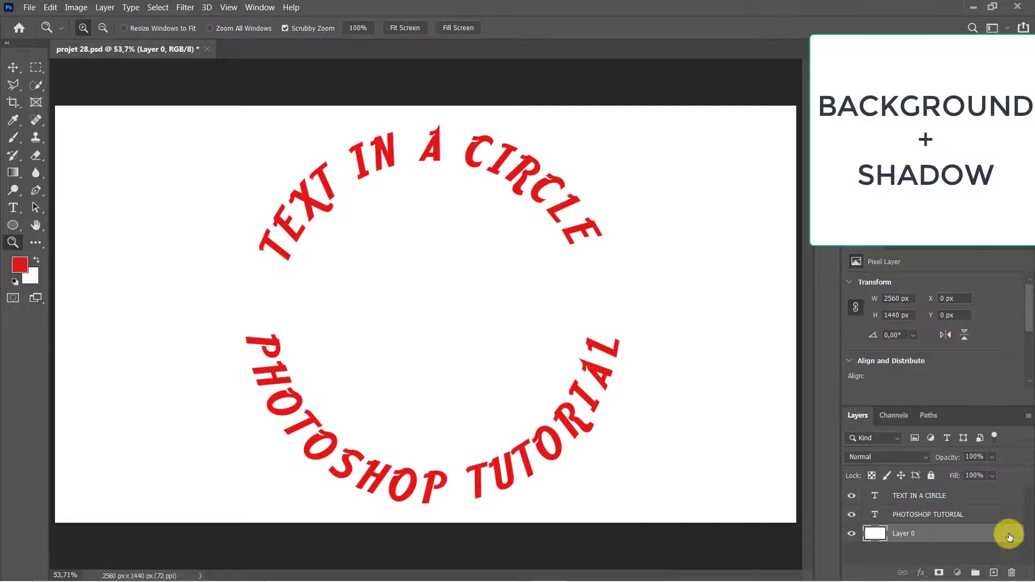
double_click(1010, 535)
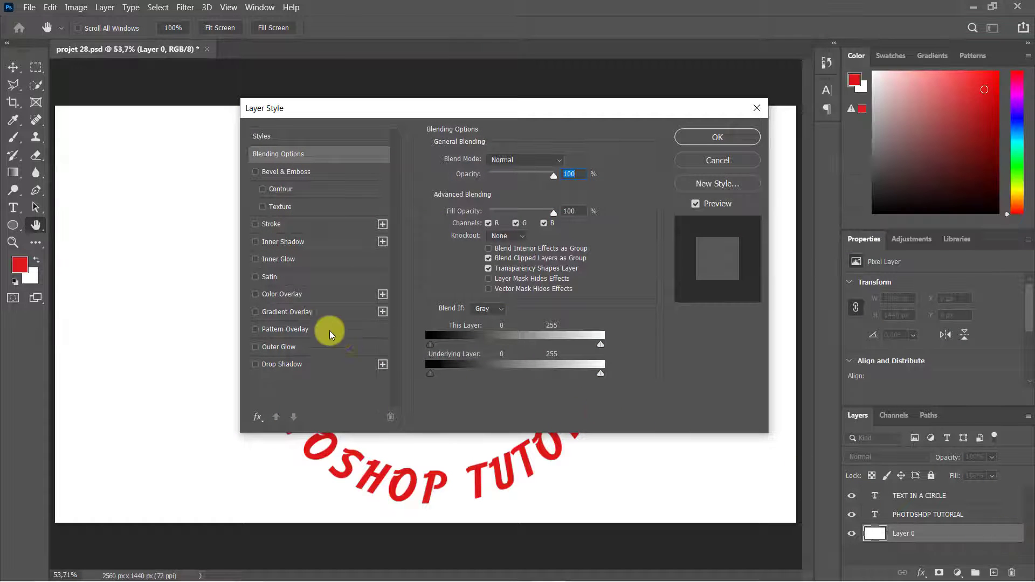
click(304, 313)
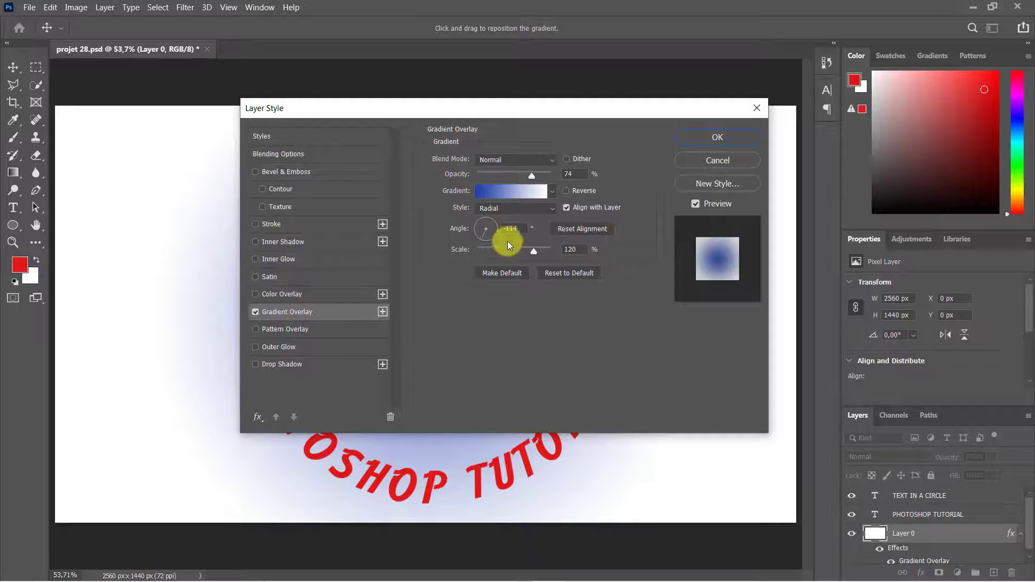
click(554, 191)
click(549, 205)
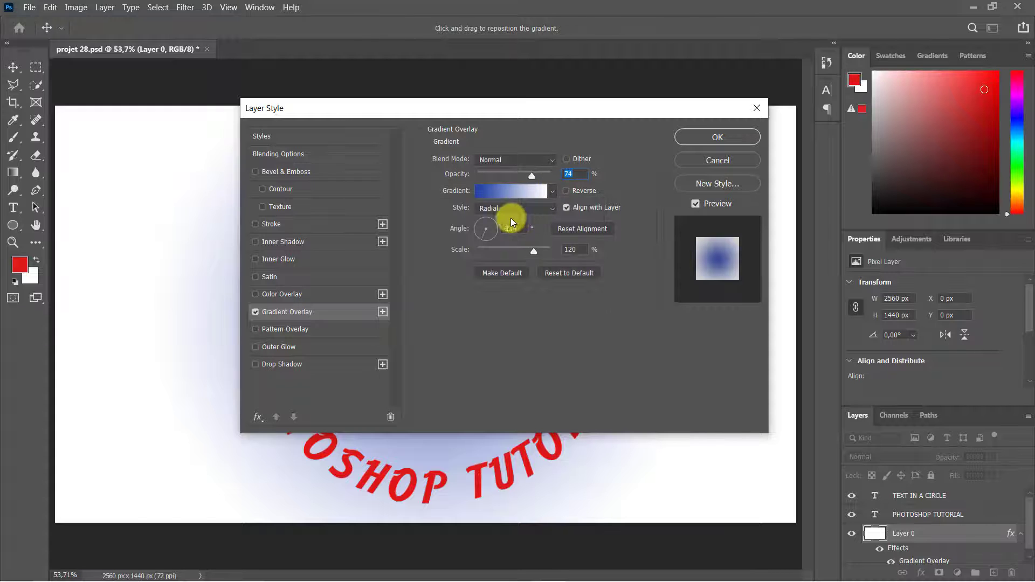
click(550, 211)
click(534, 223)
click(695, 139)
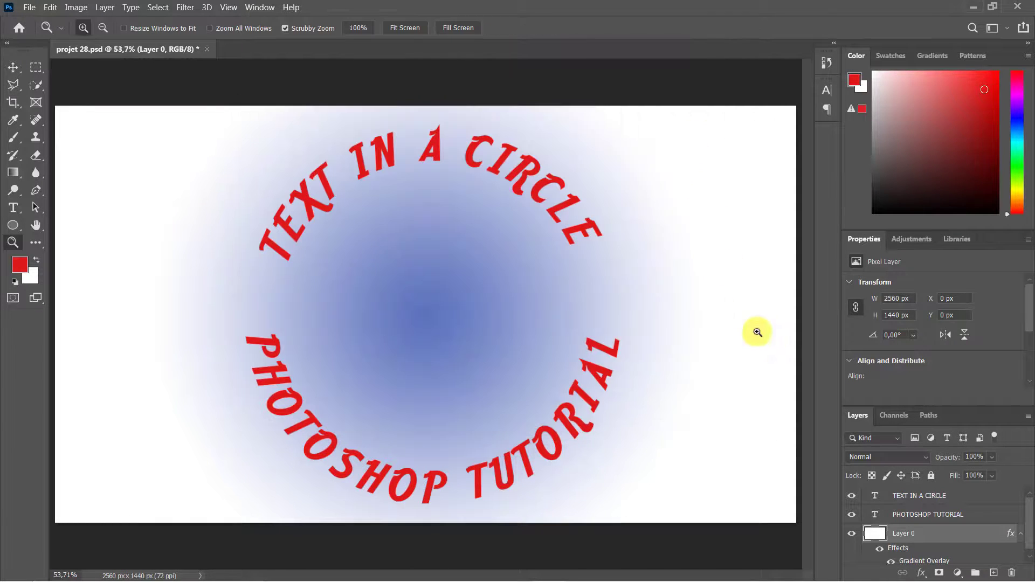
Add a Drop Shadow to the "PHOTOSHOP TUTORIAL" layer with a distance of 21 px, spread of 32% and size of 21 px.
double_click(999, 518)
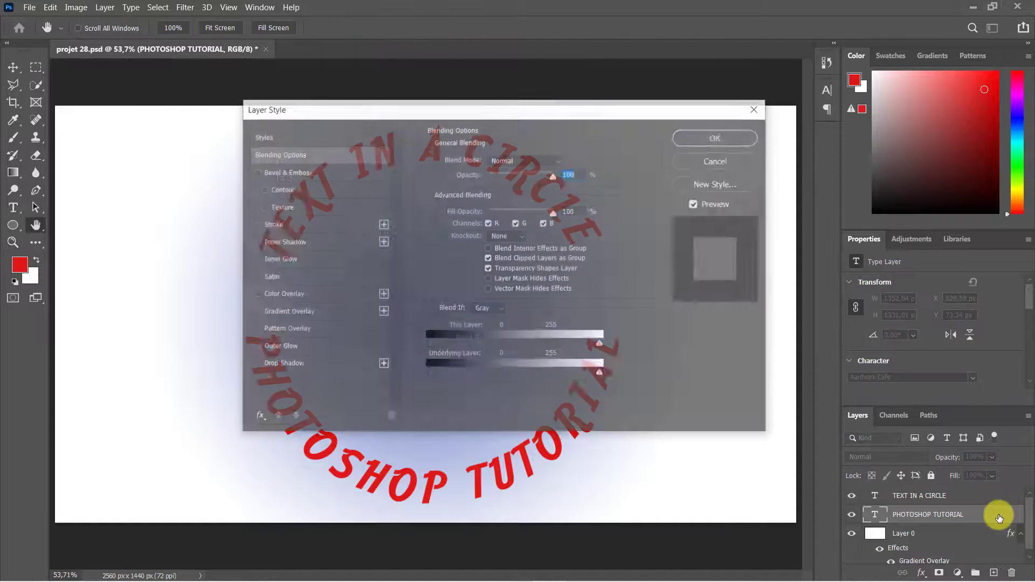
click(281, 364)
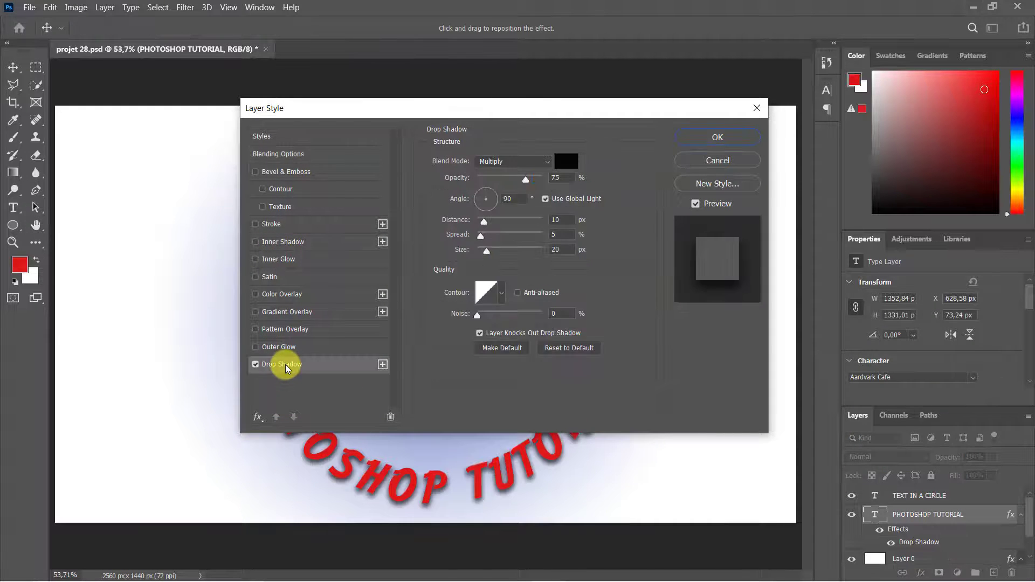
drag(450, 109, 664, 57)
mouse_move(697, 170)
mouse_down()
mouse_move(707, 173)
mouse_move(704, 186)
mouse_move(704, 169)
mouse_up()
click(700, 200)
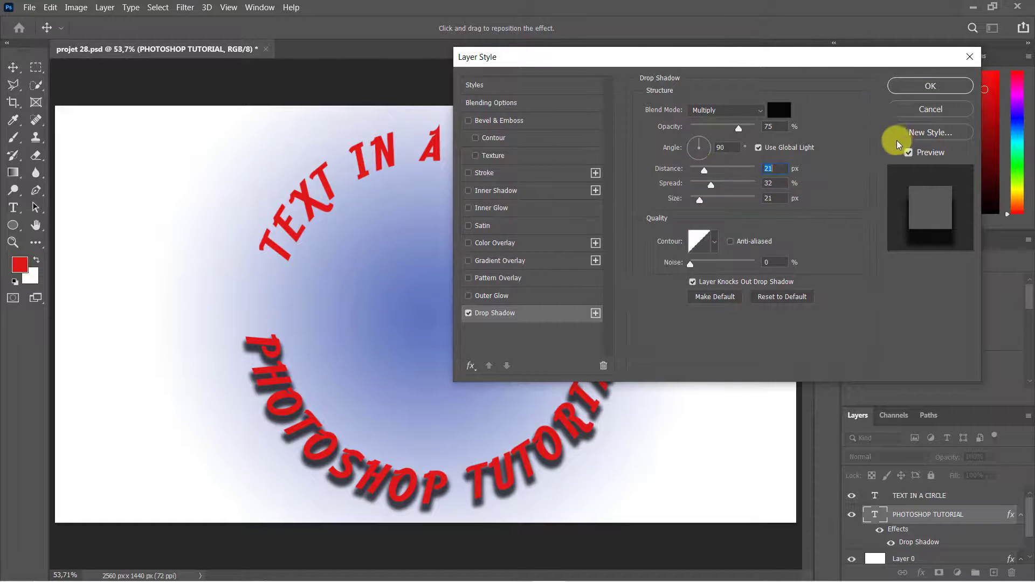
click(902, 84)
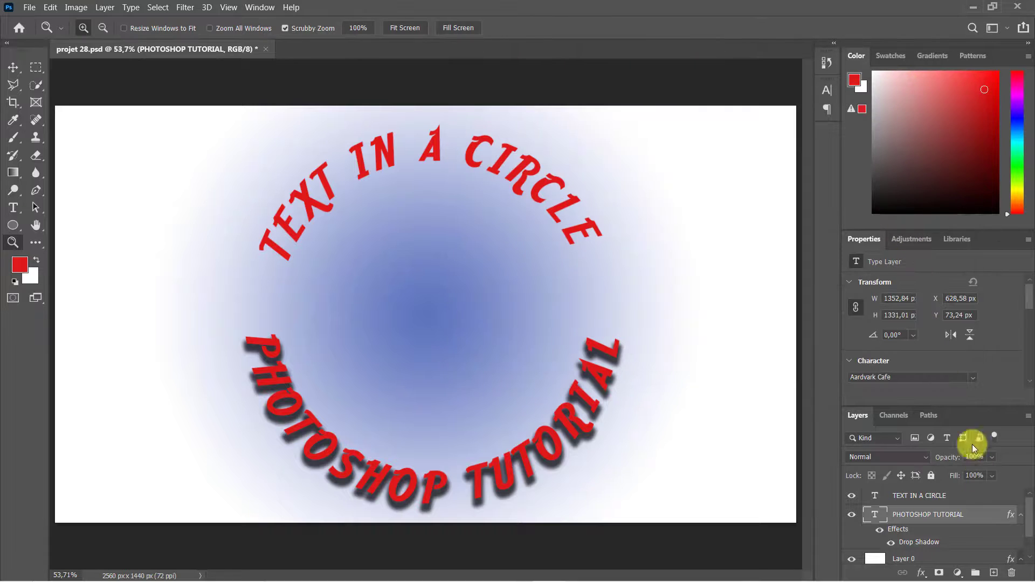
Apply a Drop Shadow with the same settings to the "TEXT IN A CIRCLE" layer.
double_click(983, 496)
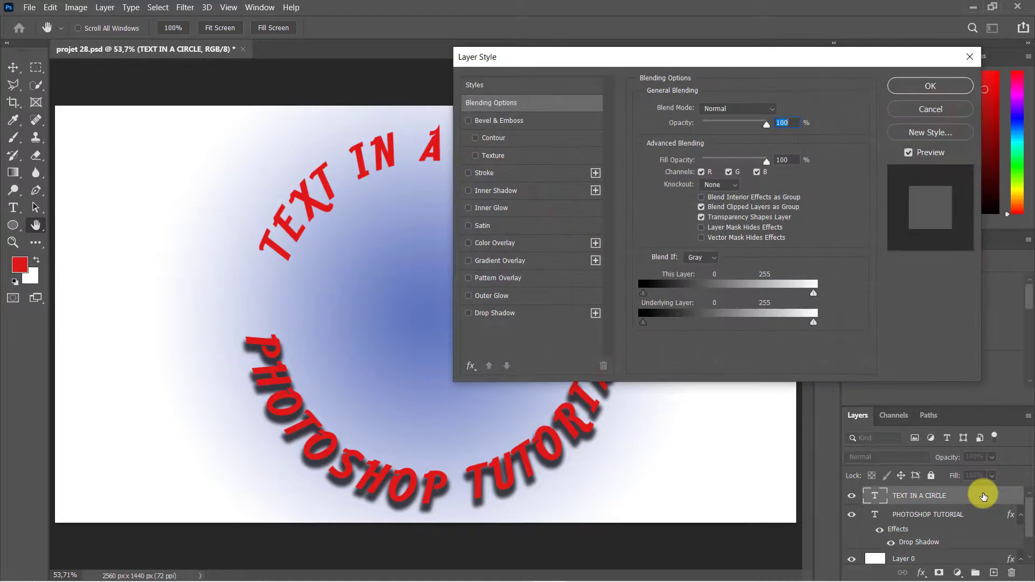
click(512, 313)
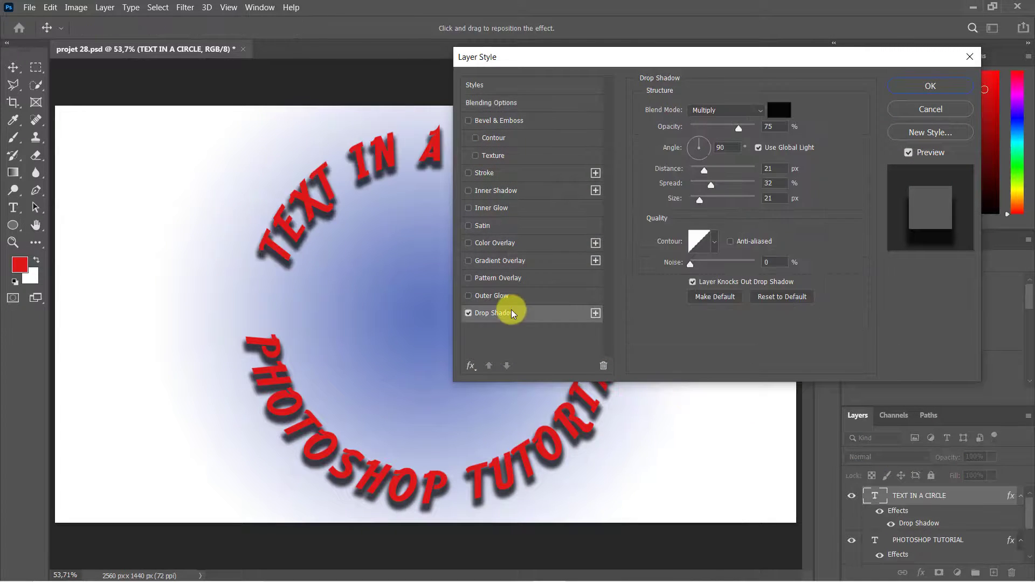
click(898, 86)
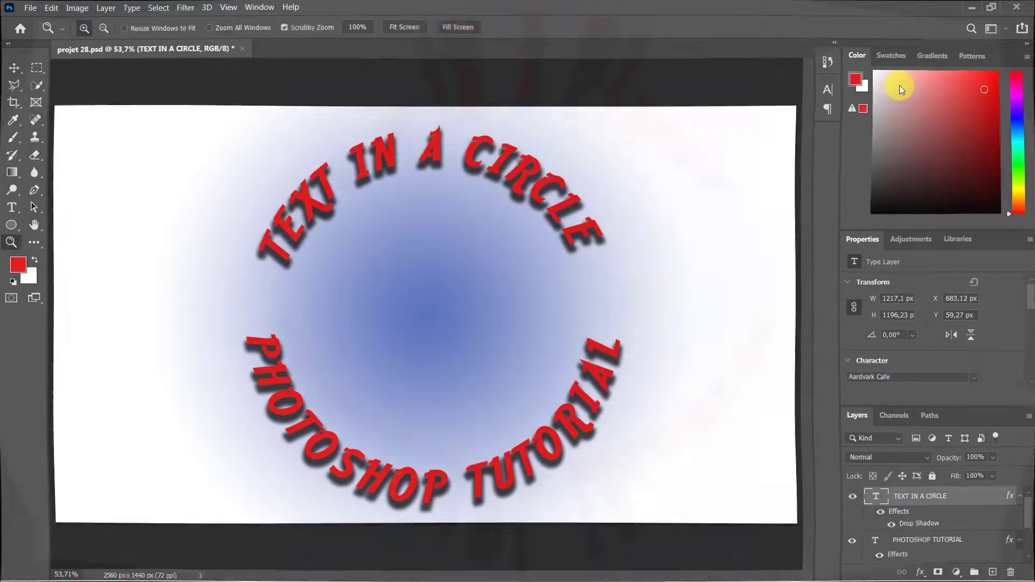